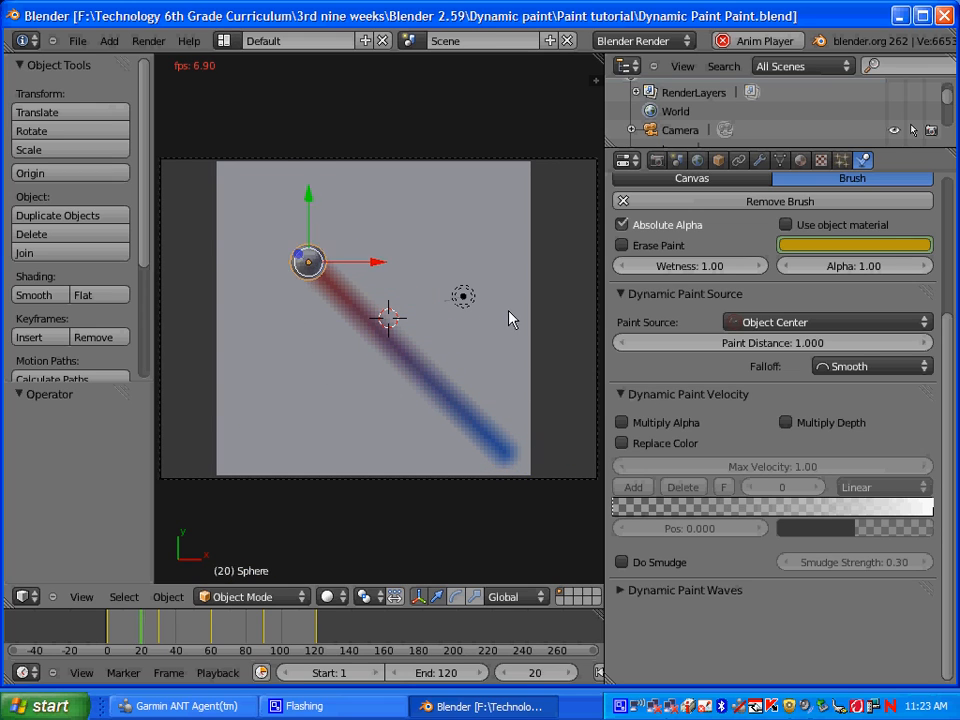
# Start a new default scene
pyautogui.click(78, 41)
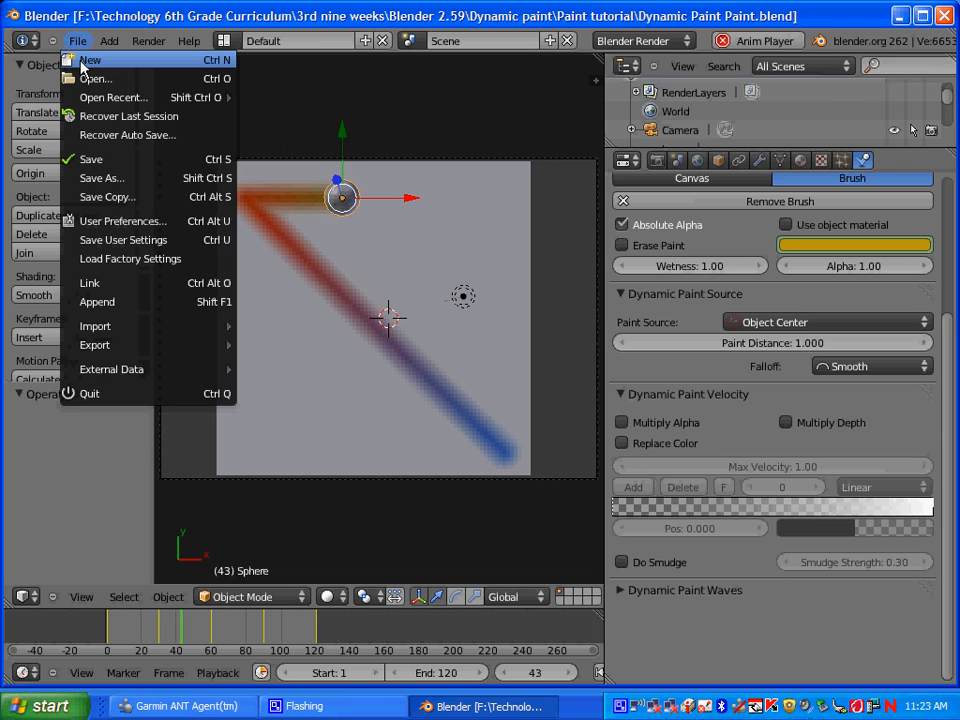
pyautogui.click(88, 61)
pyautogui.moveTo(366, 362); pyautogui.dragTo(356, 396, button='middle')
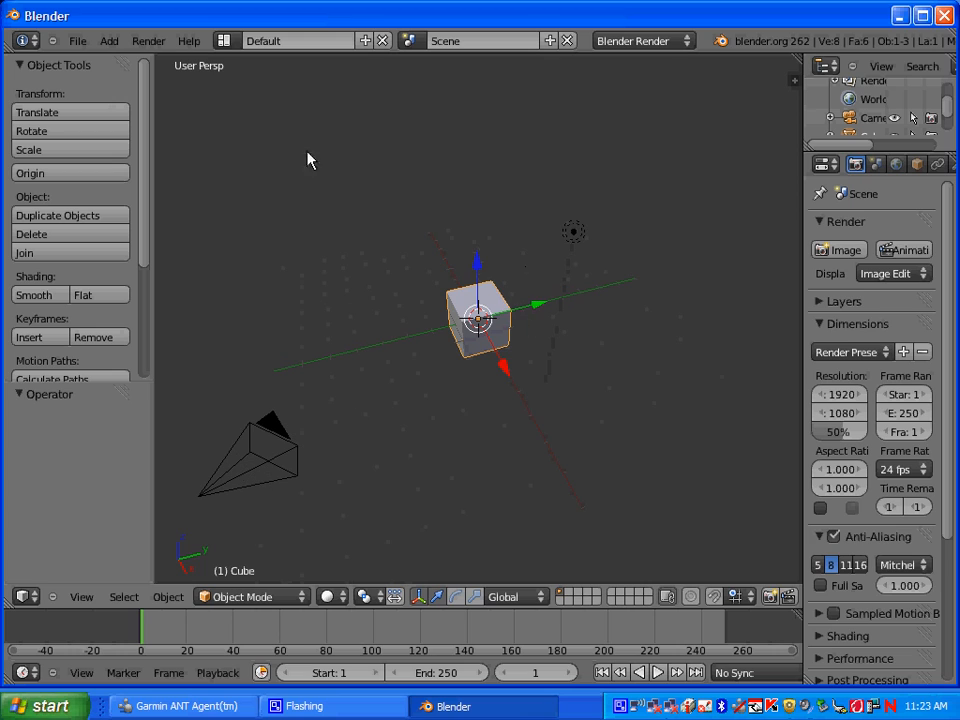
# Add a mesh plane at the scene's origin and scale it by 9
pyautogui.click(108, 41)
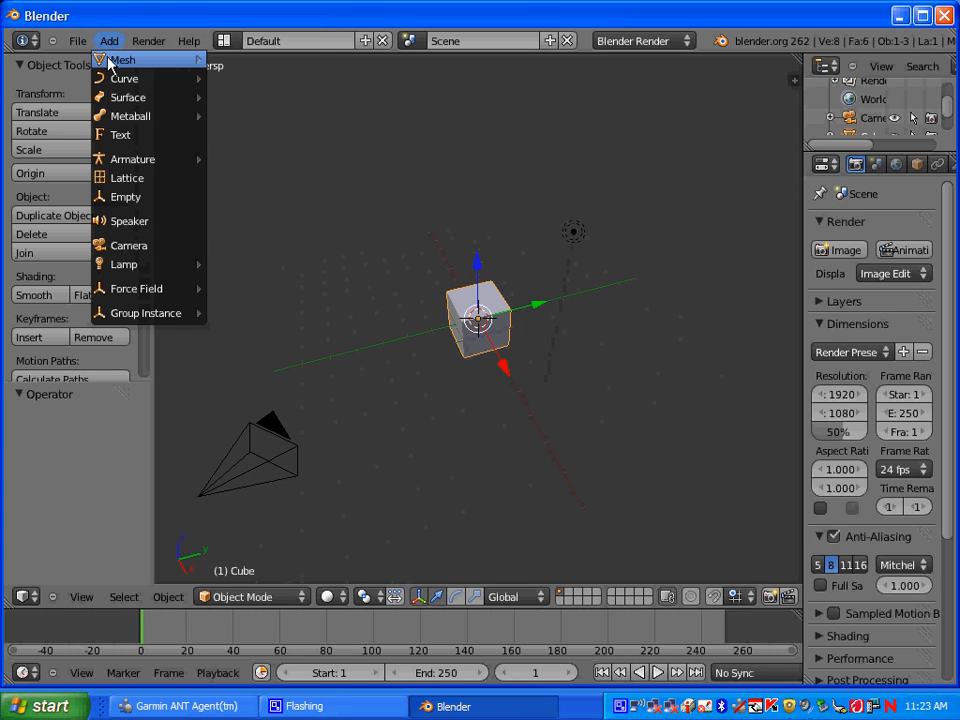
pyautogui.moveTo(125, 60)
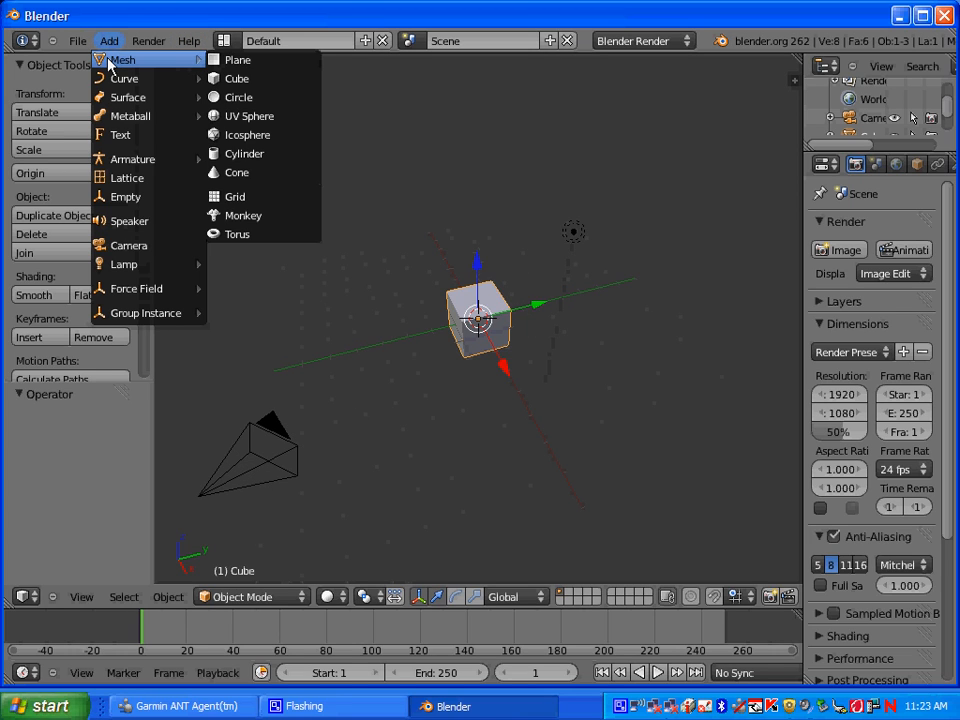
pyautogui.click(240, 64)
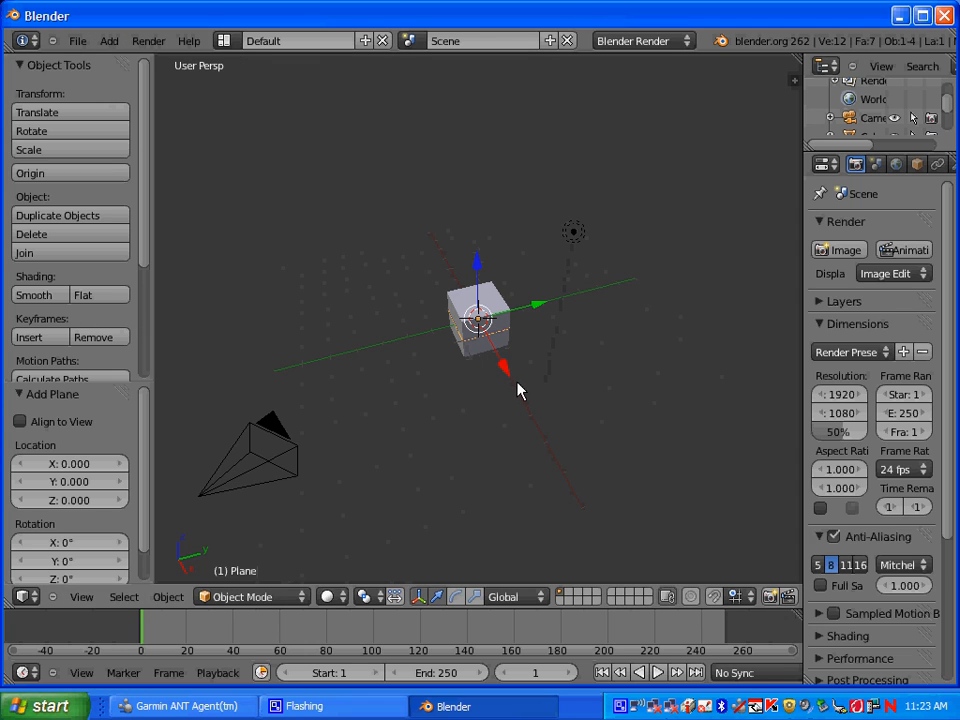
pyautogui.write('s9')
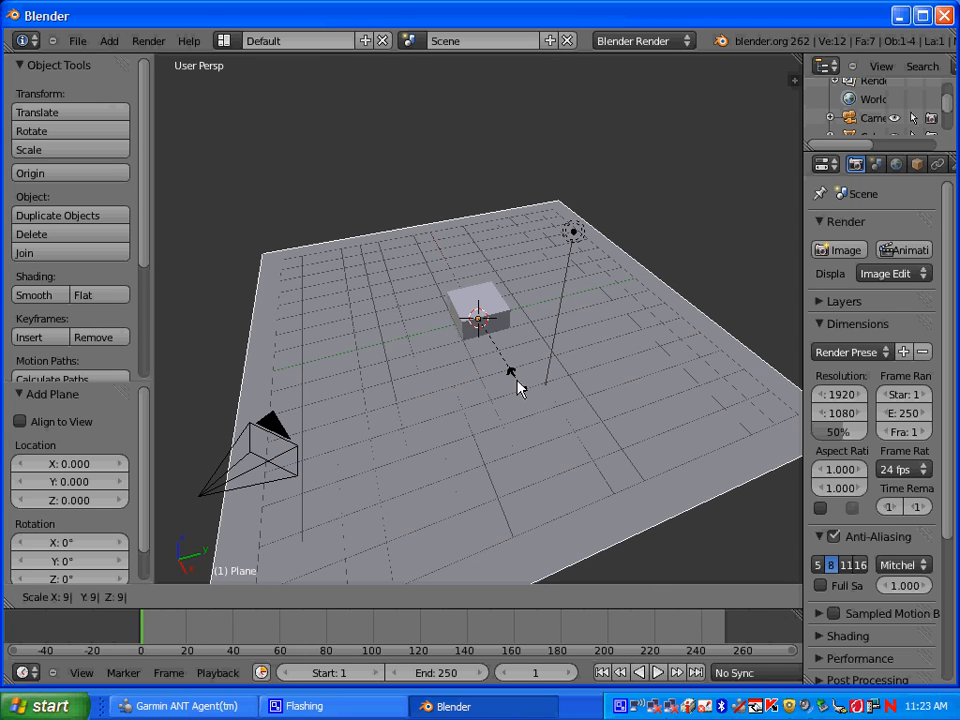
pyautogui.press('Return')
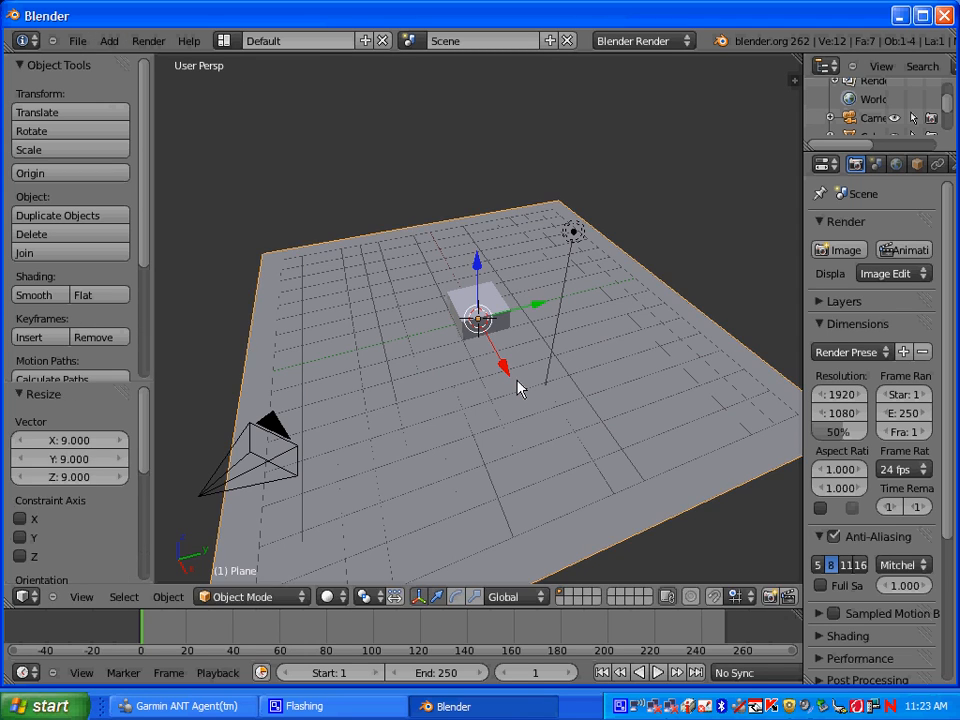
# In Edit Mode, subdivide the whole plane six times with one cut each
pyautogui.moveTo(474, 437); pyautogui.dragTo(388, 457, button='middle')
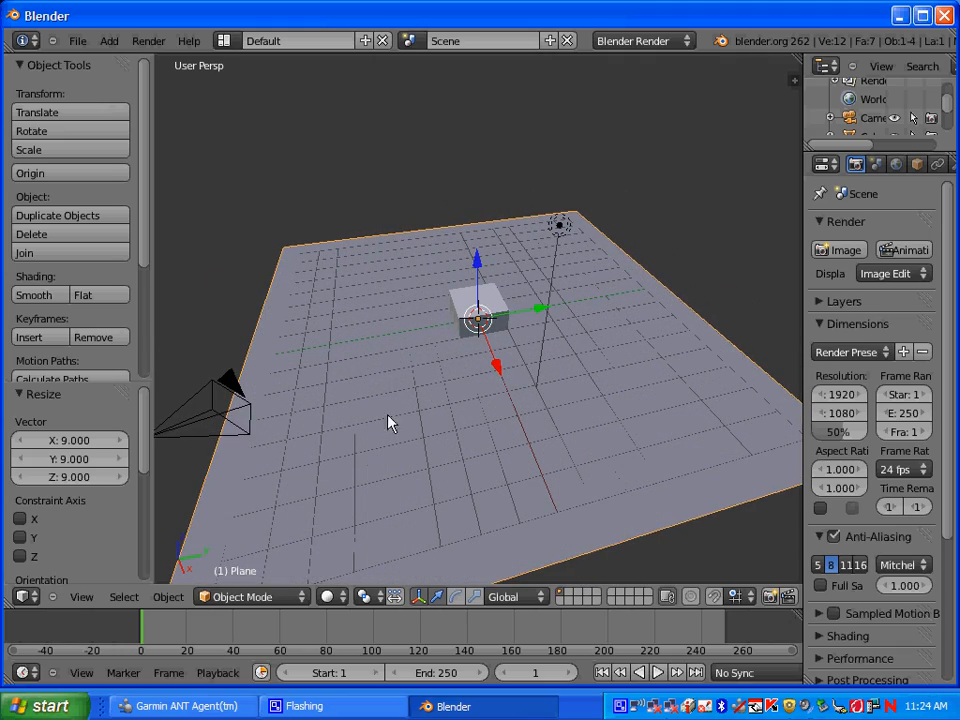
pyautogui.click(254, 600)
pyautogui.click(255, 558)
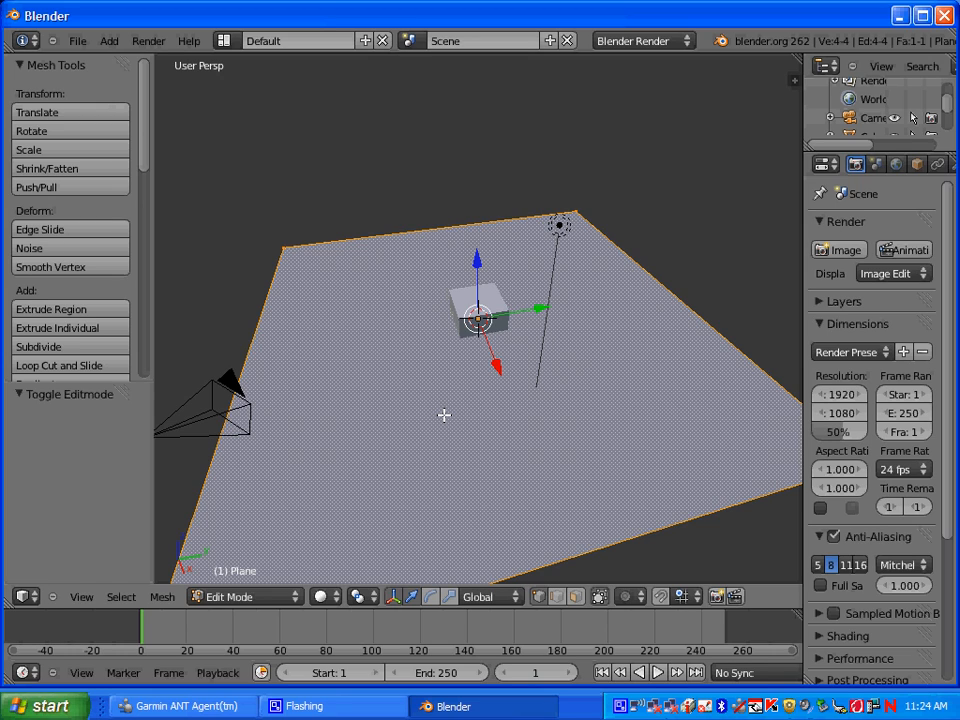
pyautogui.press('w')
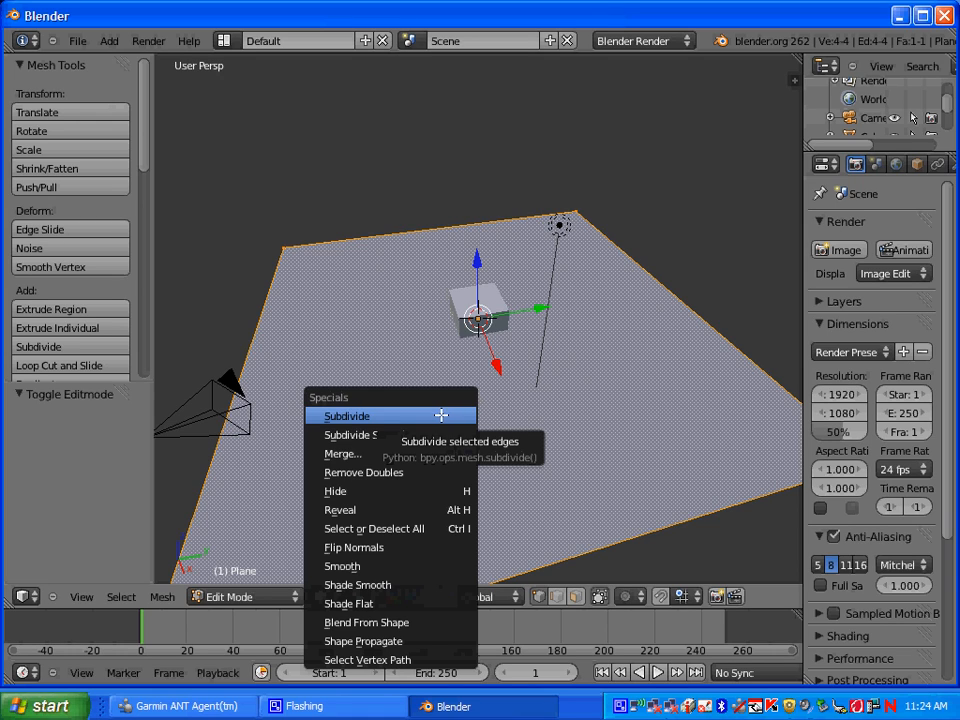
pyautogui.click(357, 417)
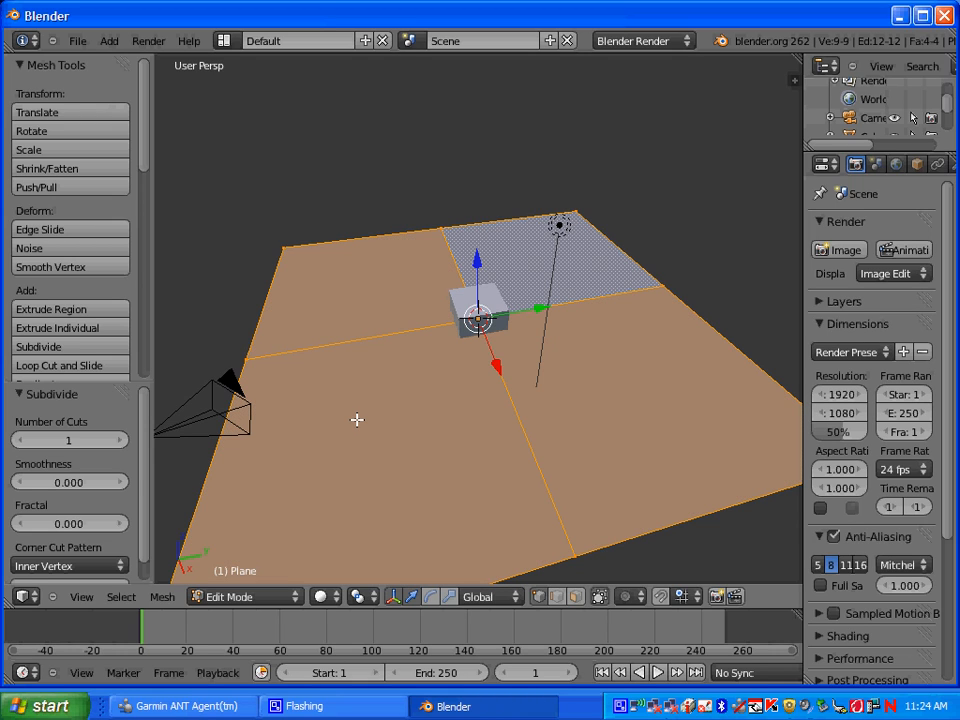
pyautogui.press('w')
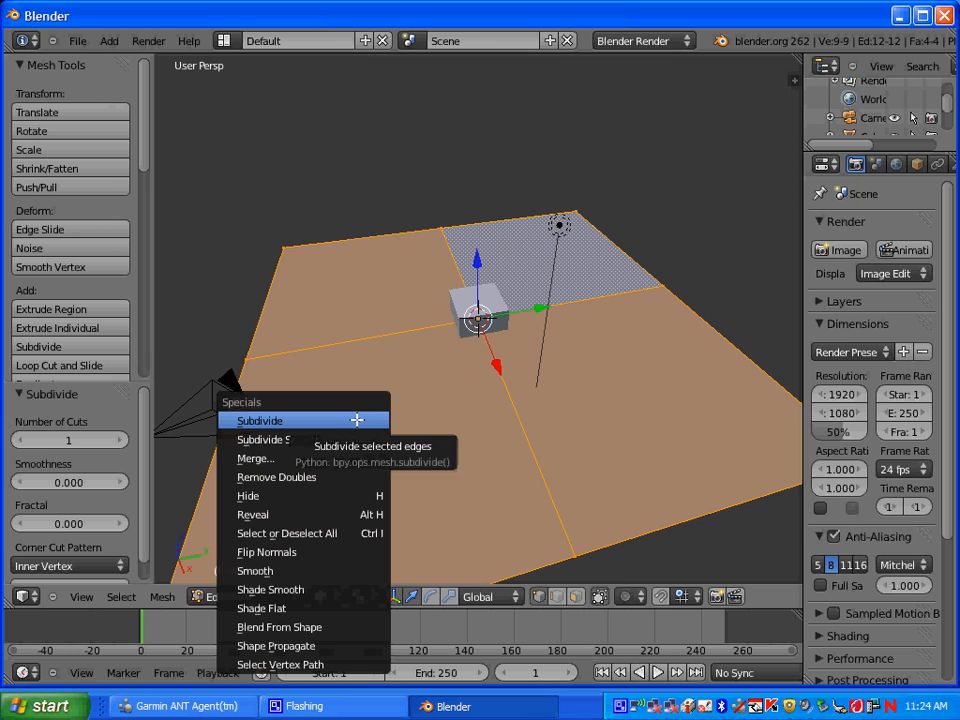
pyautogui.click(283, 420)
pyautogui.press('w')
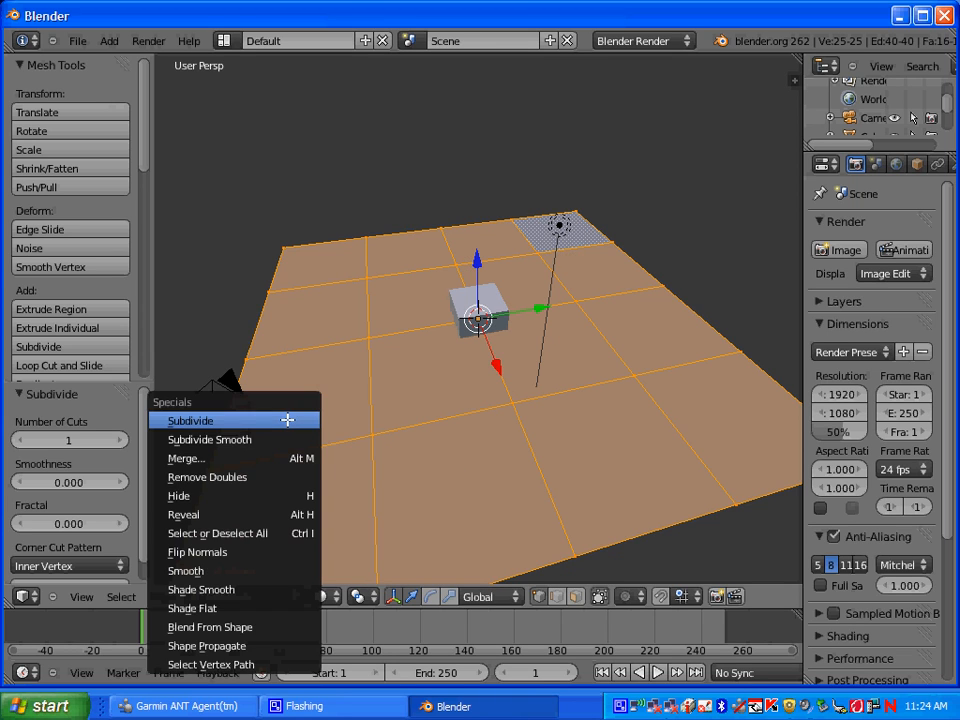
pyautogui.click(285, 420)
pyautogui.press('w')
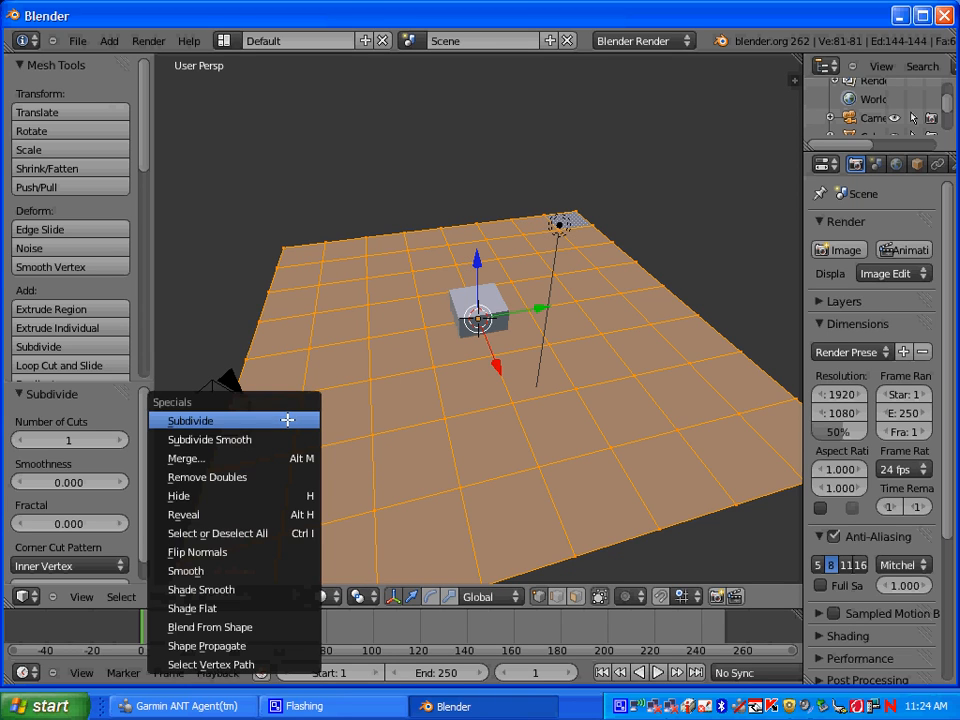
pyautogui.click(287, 420)
pyautogui.press('w')
pyautogui.click(288, 420)
pyautogui.press('w')
pyautogui.click(289, 420)
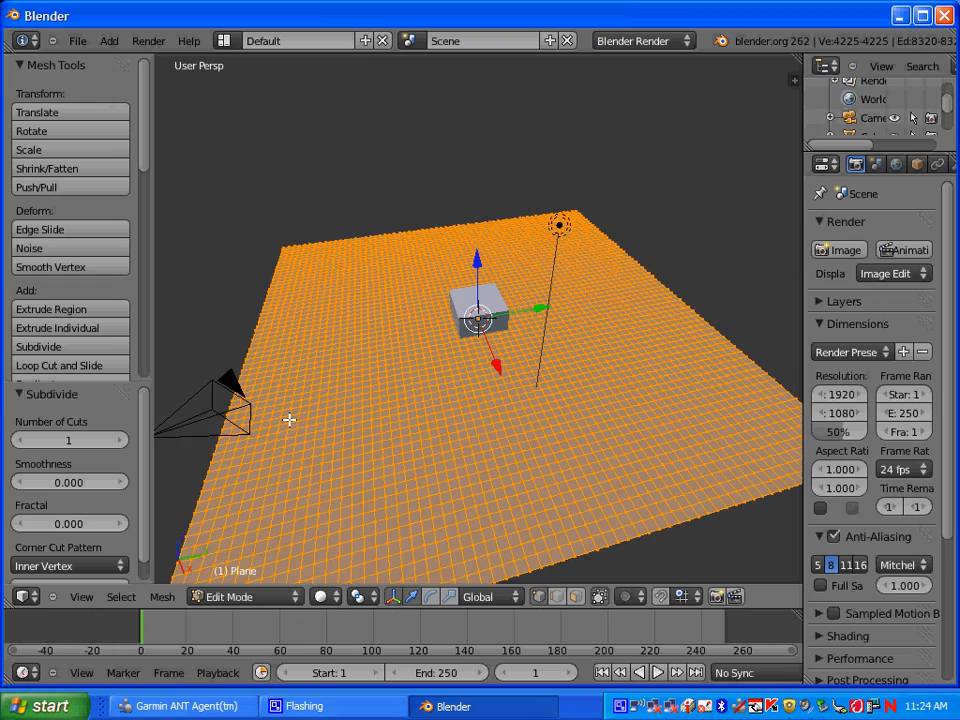
# Return to Object Mode and delete the default cube
pyautogui.moveTo(334, 422); pyautogui.dragTo(358, 420, button='middle')
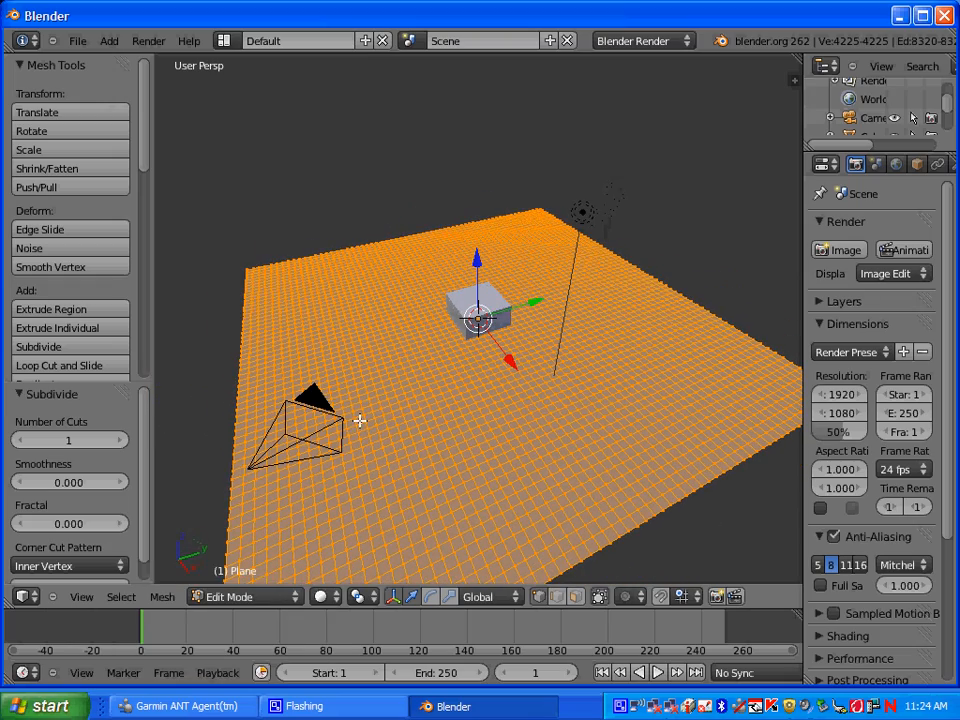
pyautogui.click(268, 604)
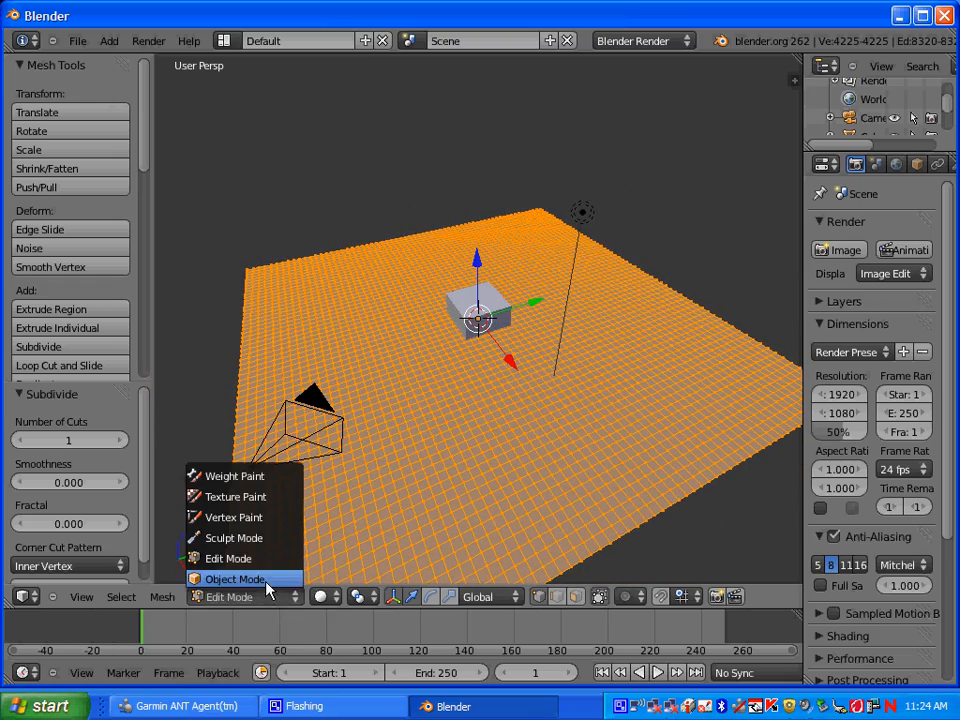
pyautogui.click(265, 581)
pyautogui.rightClick(476, 305)
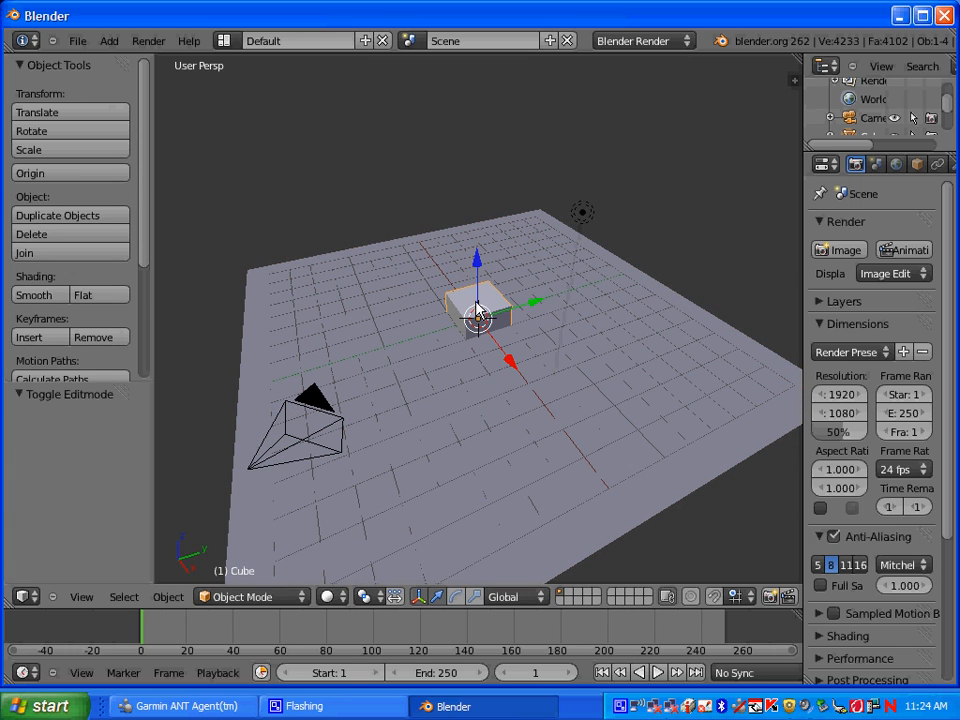
pyautogui.press('x')
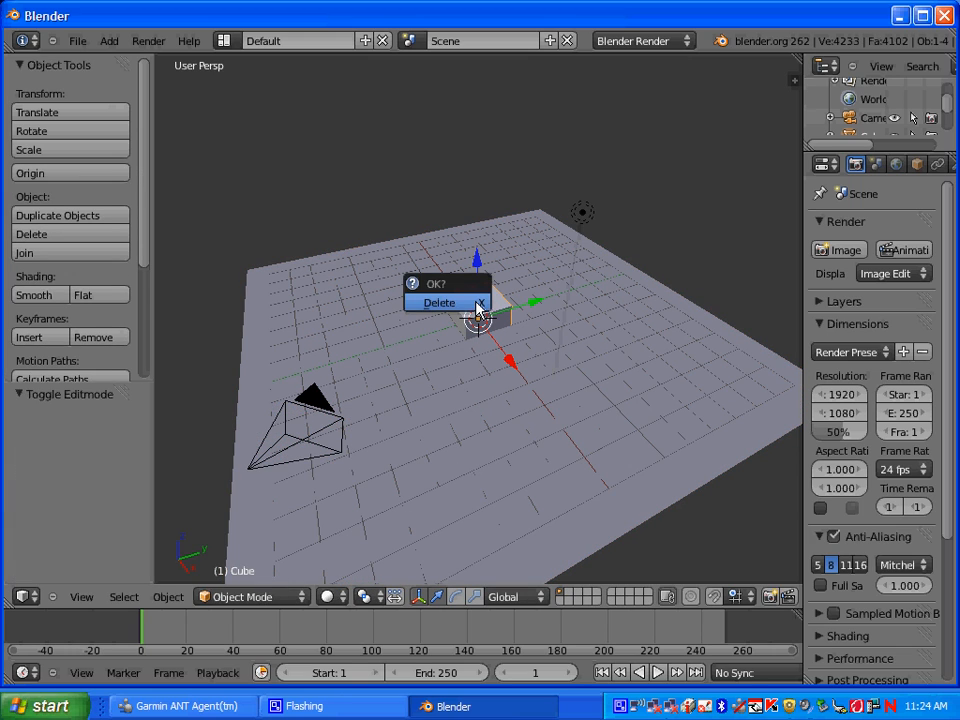
pyautogui.click(476, 312)
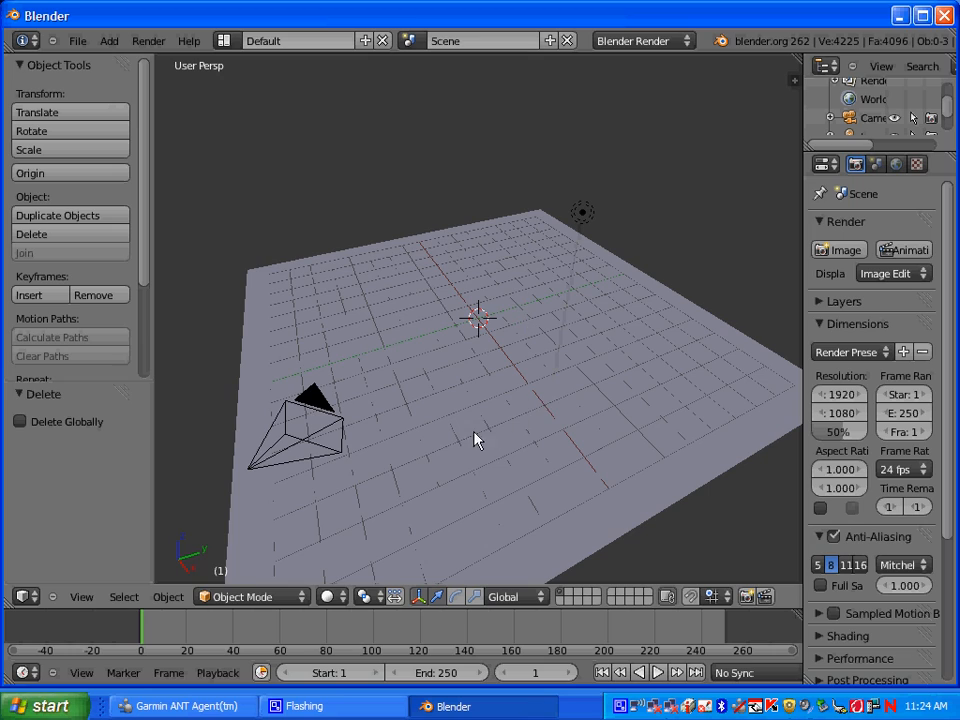
# Enable Dynamic Paint physics on the plane and add it as a canvas
pyautogui.moveTo(503, 418); pyautogui.dragTo(446, 348, button='middle')
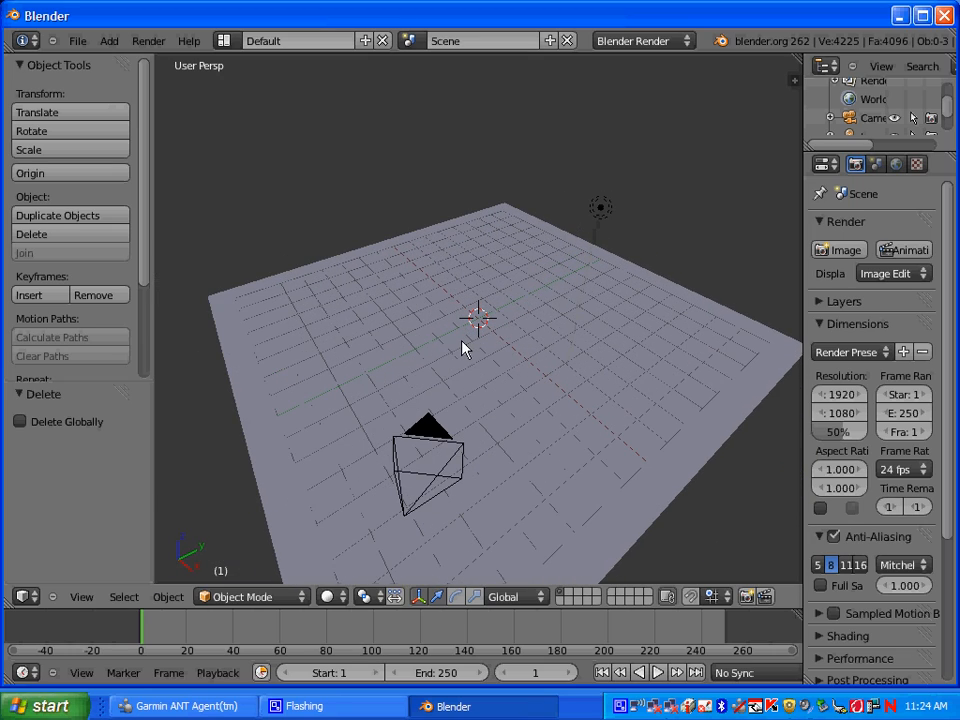
pyautogui.rightClick(463, 348)
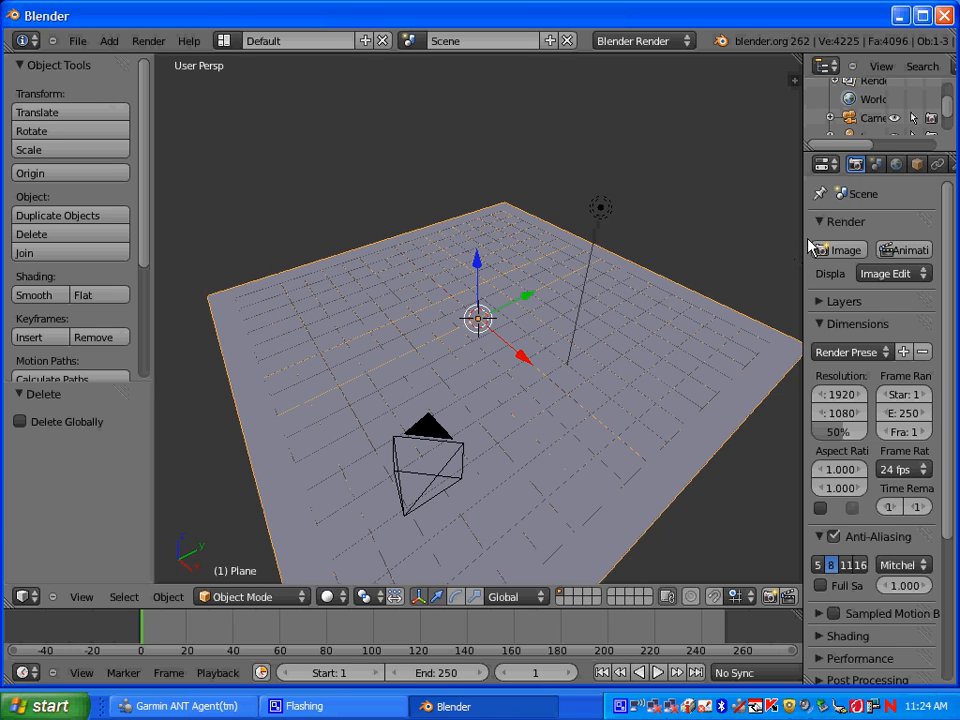
pyautogui.moveTo(808, 242); pyautogui.dragTo(612, 251)
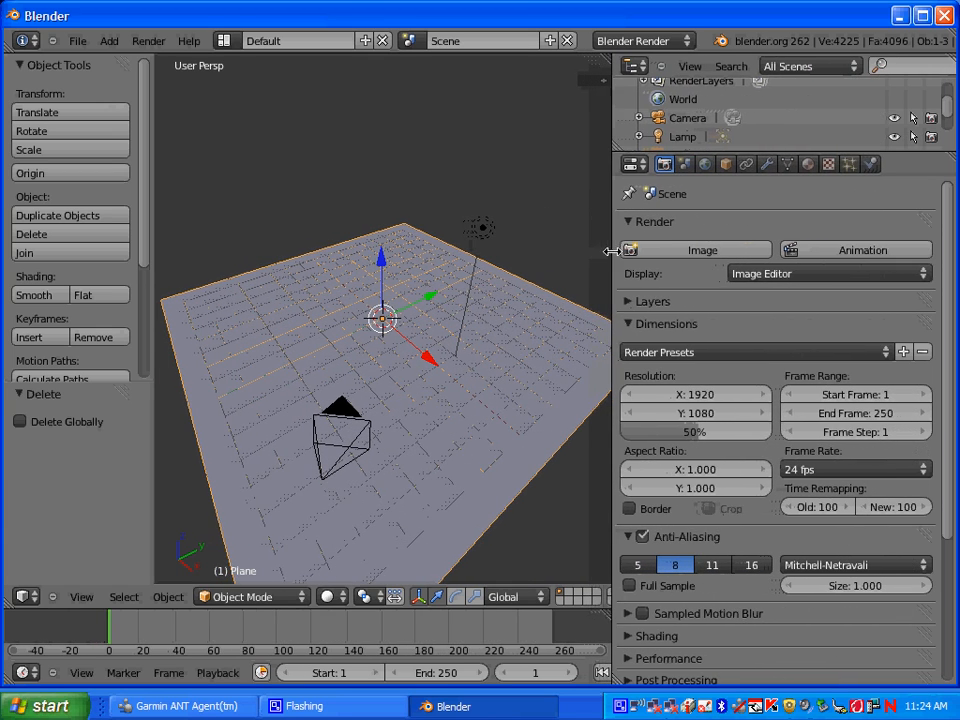
pyautogui.click(872, 165)
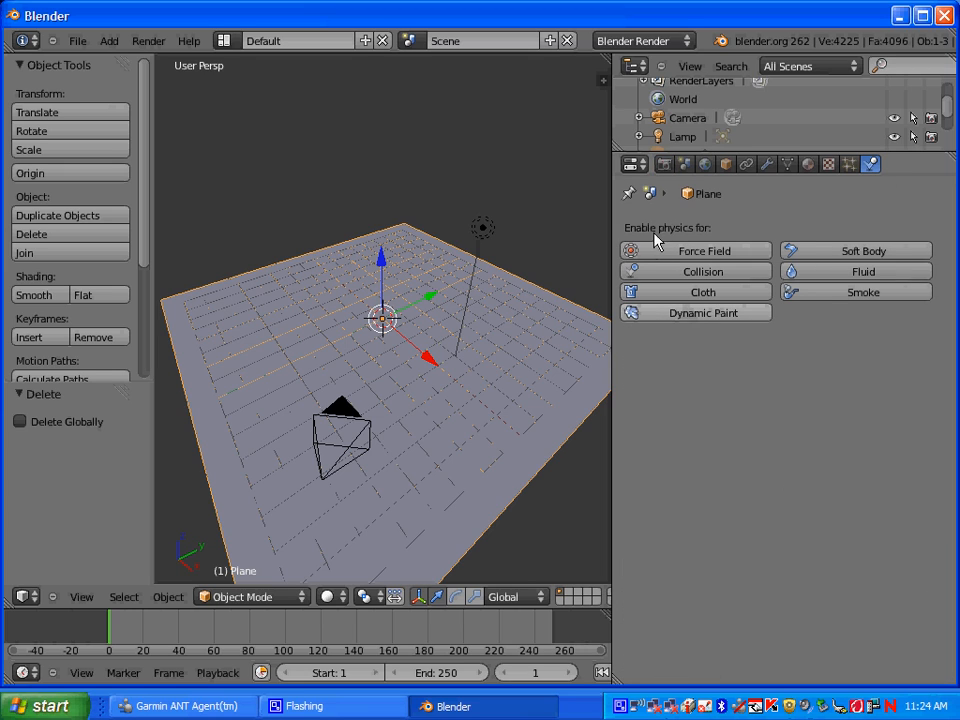
pyautogui.click(705, 314)
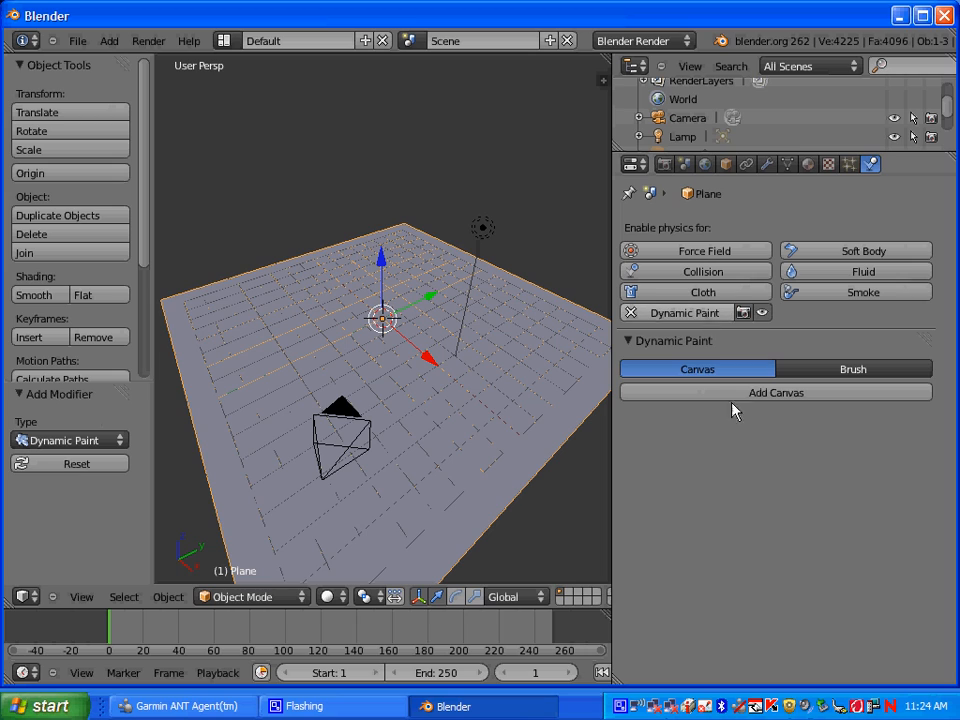
pyautogui.click(676, 398)
# Choose Vertex as the canvas surface format and enable anti-aliasing
pyautogui.scroll(-1, 684, 487)
pyautogui.scroll(-3, 684, 489)
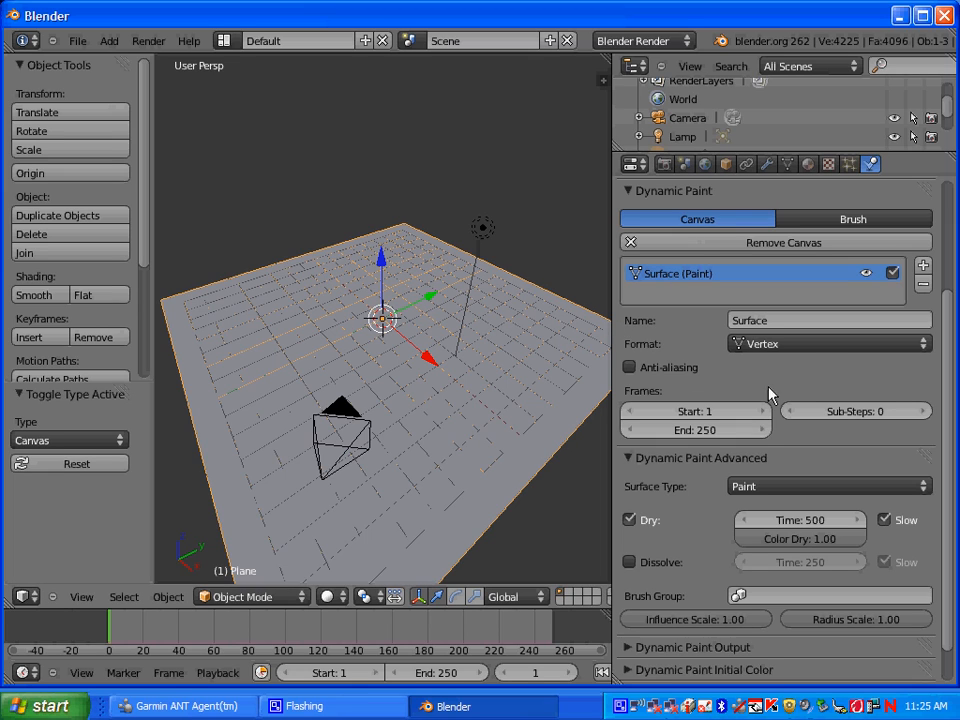
pyautogui.click(805, 348)
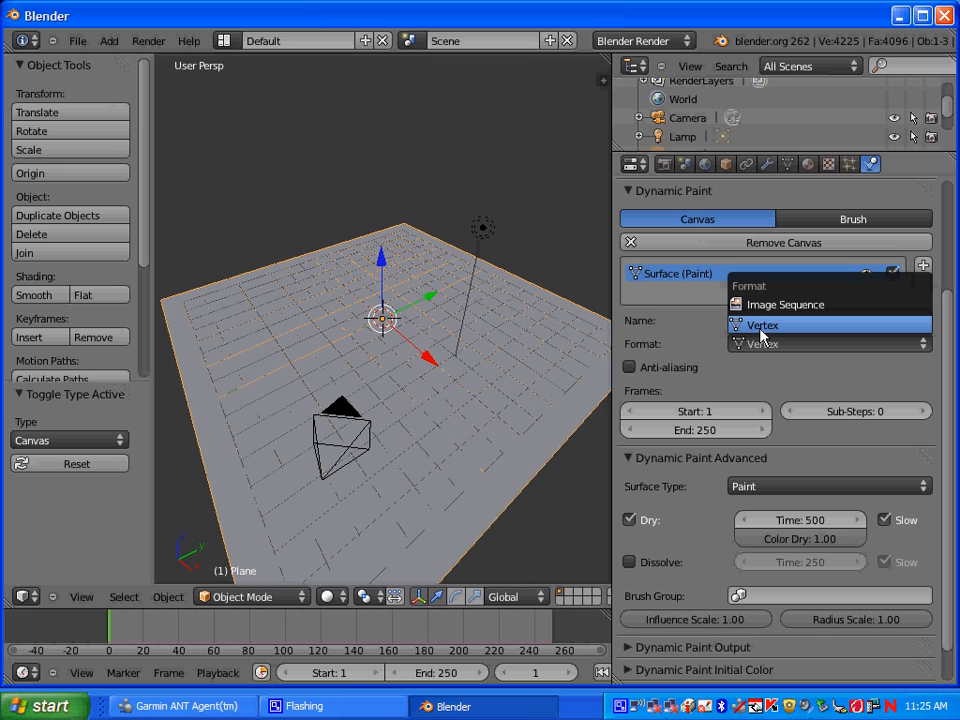
pyautogui.click(761, 327)
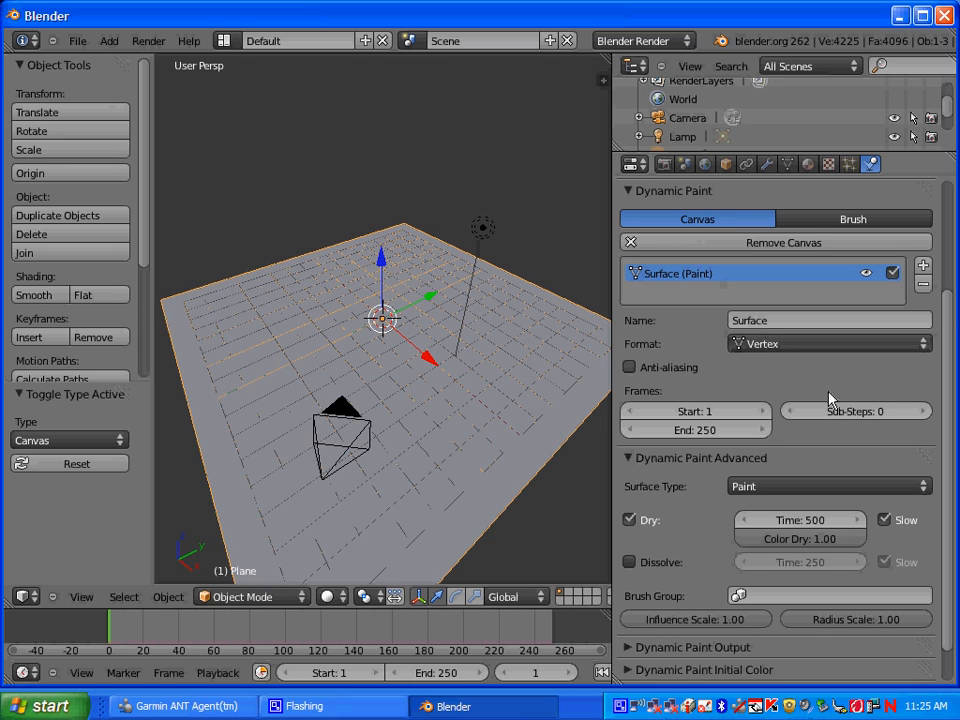
pyautogui.scroll(-2, 804, 390)
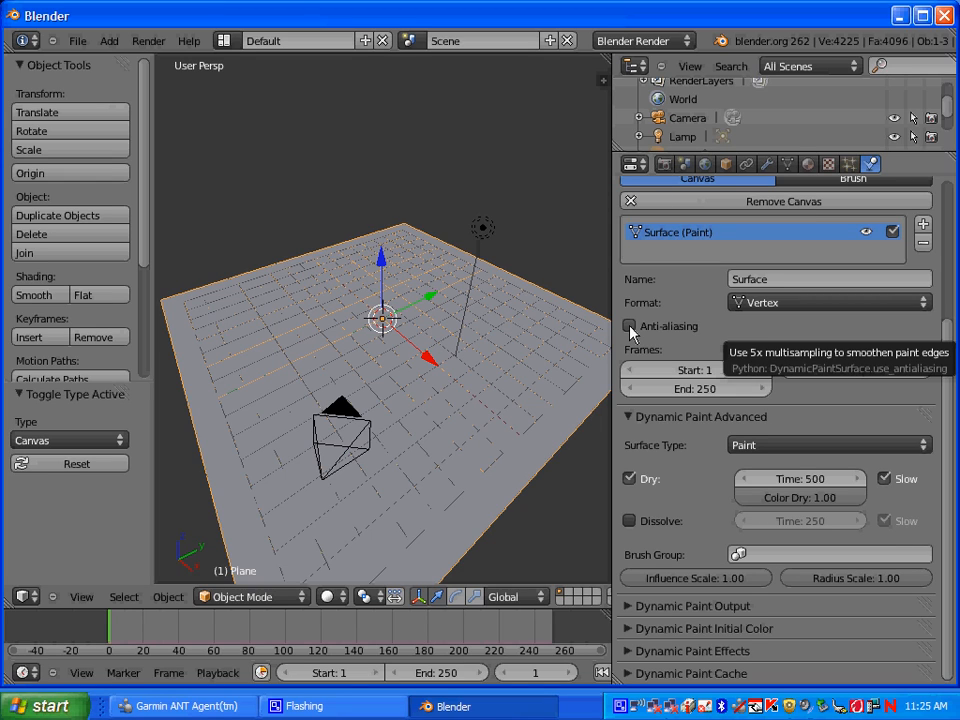
pyautogui.click(630, 327)
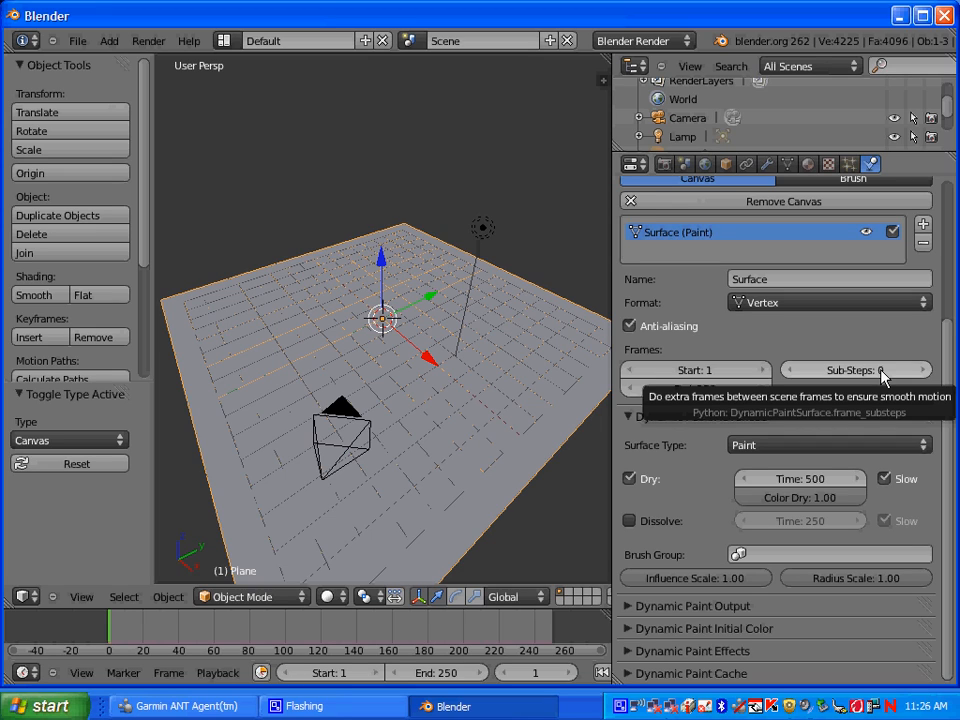
# Set the canvas surface's sub-steps to 6 and its end frame to 120
pyautogui.click(924, 370)
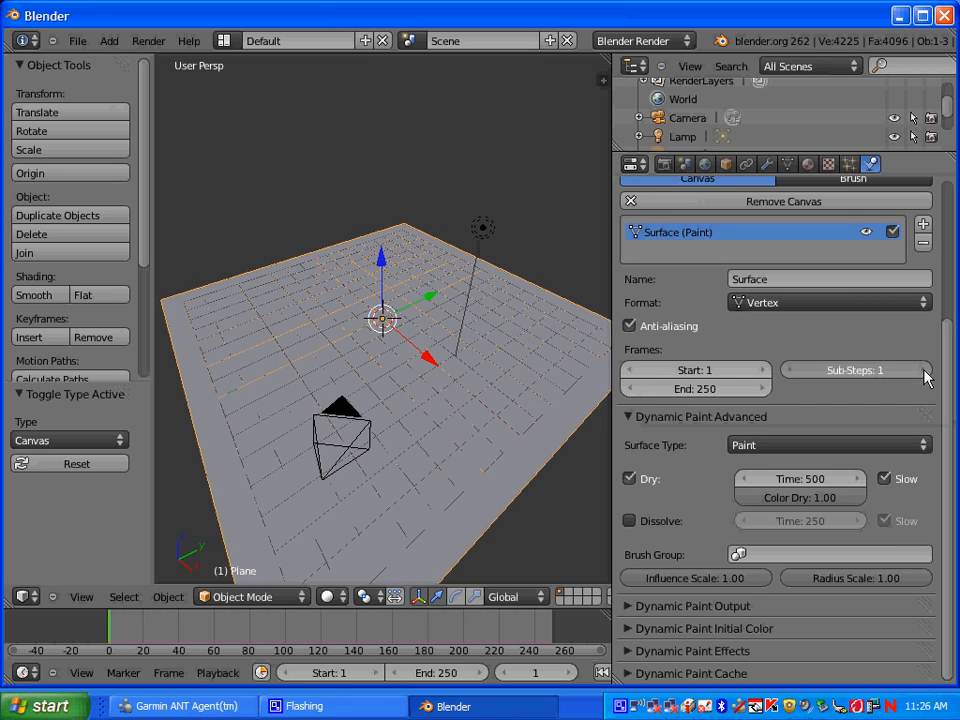
pyautogui.click(924, 370)
pyautogui.click(924, 370)
pyautogui.click(924, 370)
pyautogui.click(924, 370)
pyautogui.click(924, 370)
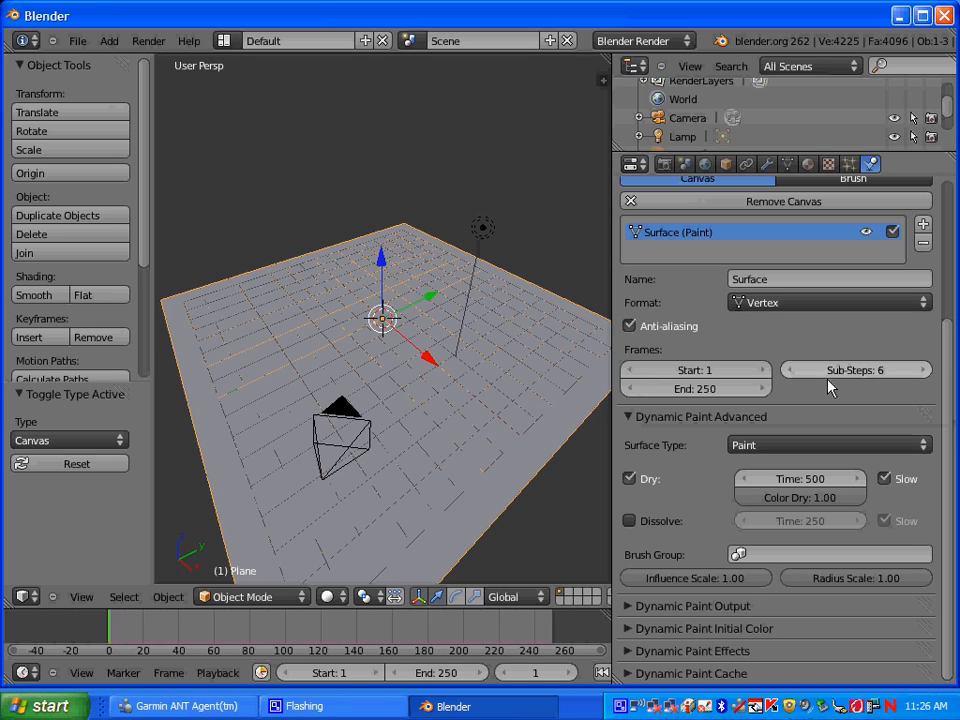
pyautogui.click(700, 389)
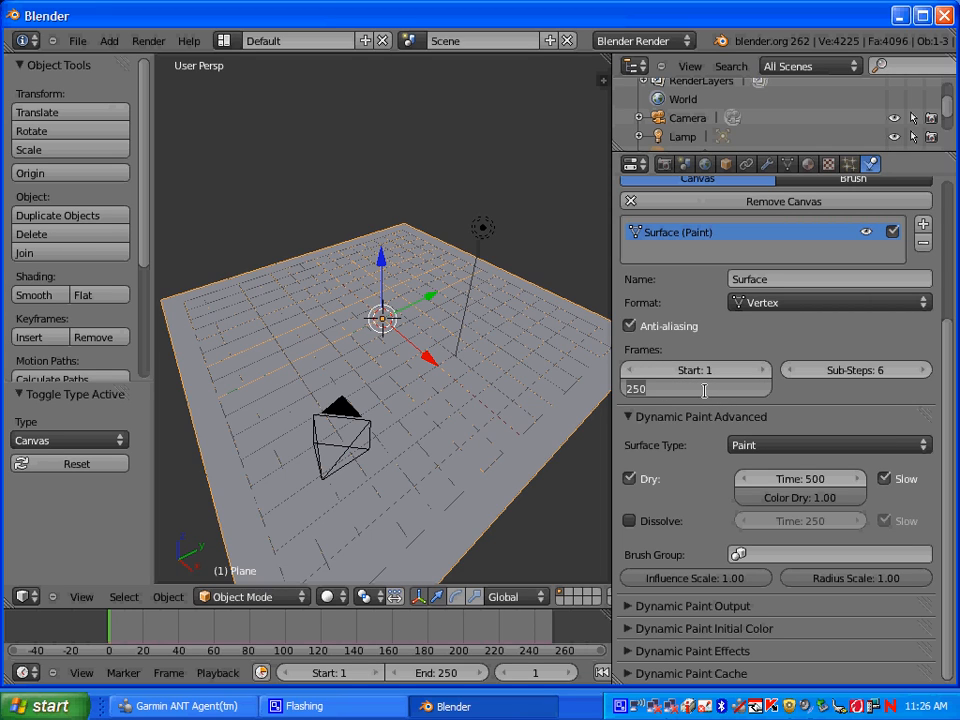
pyautogui.write('120')
pyautogui.press('Return')
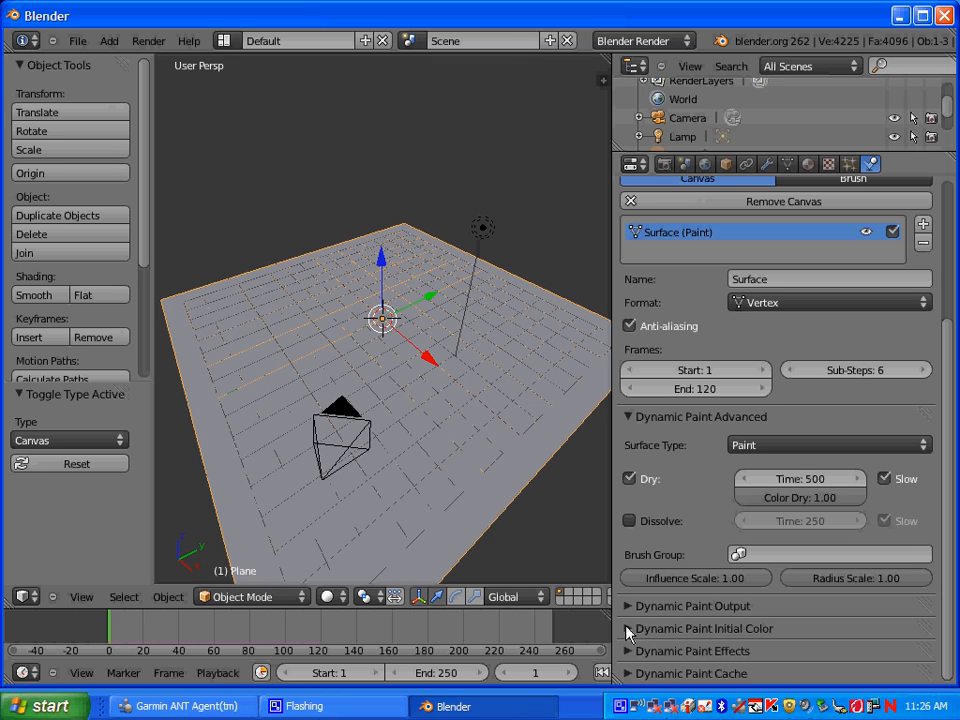
# Examine the canvas's Spread, Drip and Shrink effect settings and its Dynamic Paint output layers
pyautogui.click(629, 651)
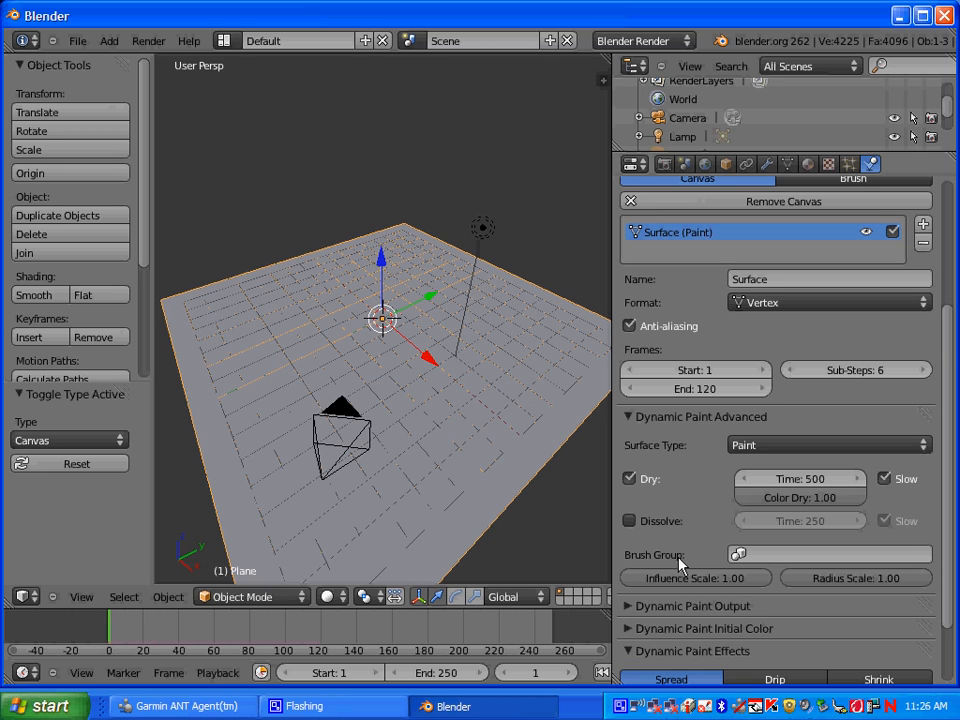
pyautogui.scroll(-3, 688, 595)
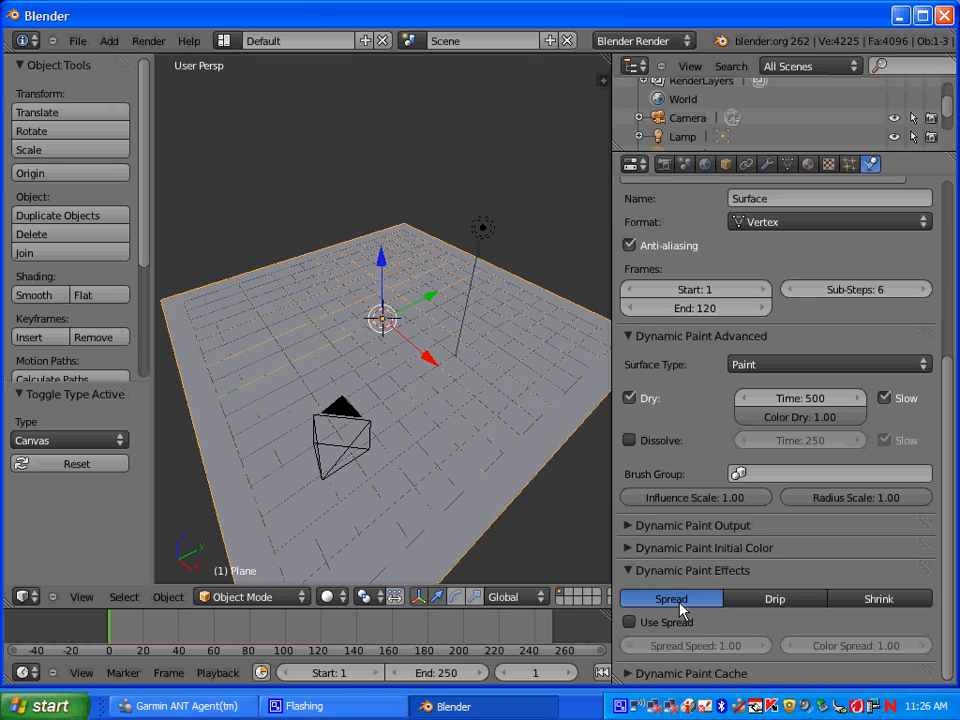
pyautogui.click(767, 603)
pyautogui.click(868, 603)
pyautogui.click(638, 605)
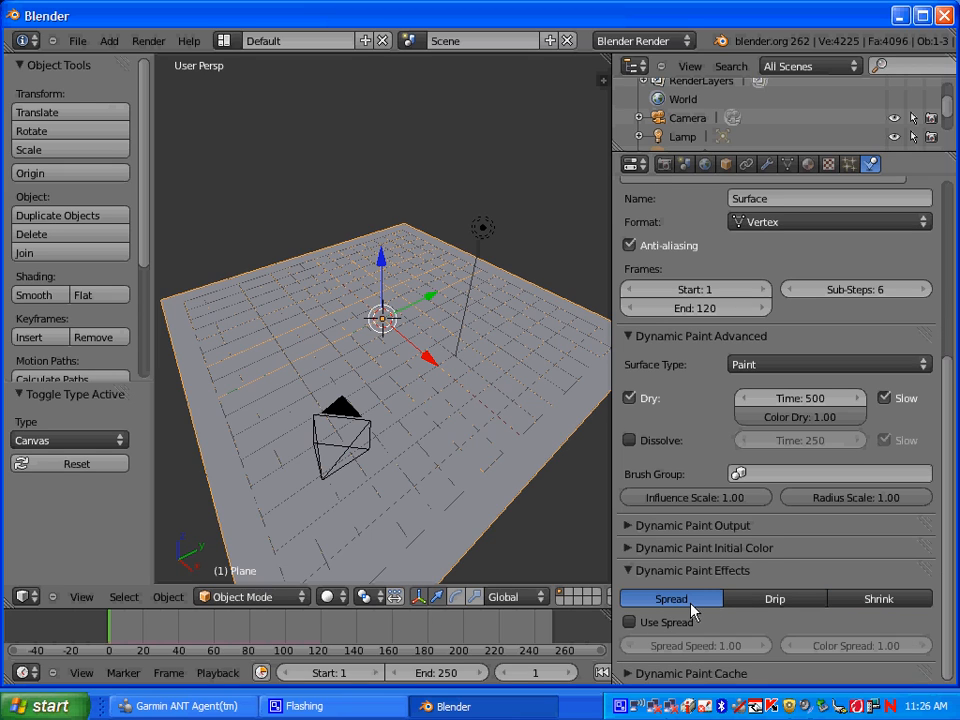
pyautogui.click(629, 525)
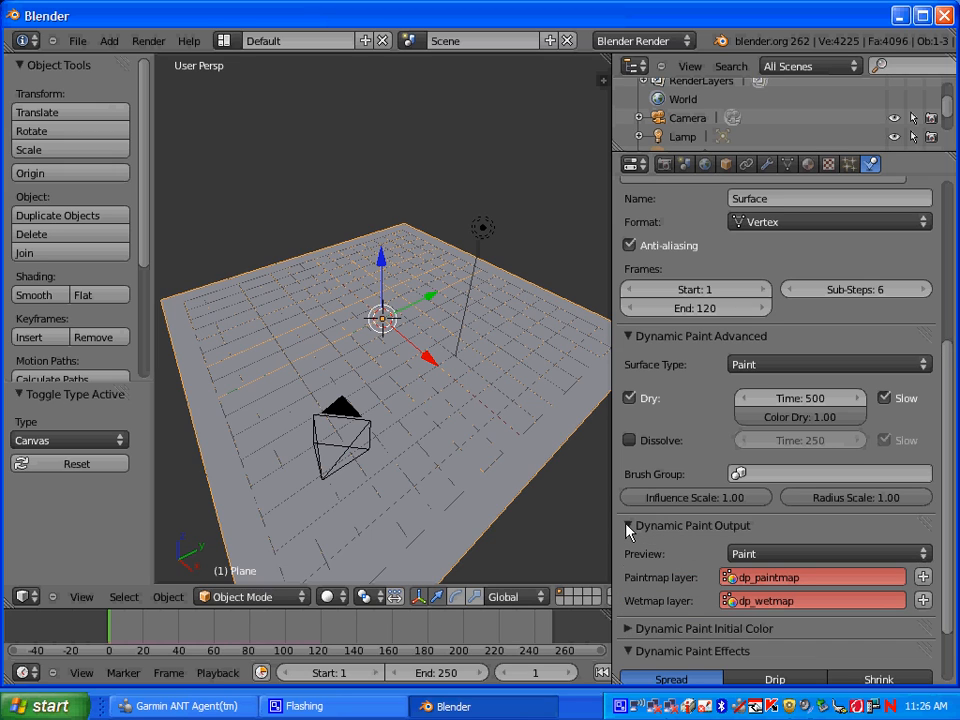
pyautogui.click(629, 525)
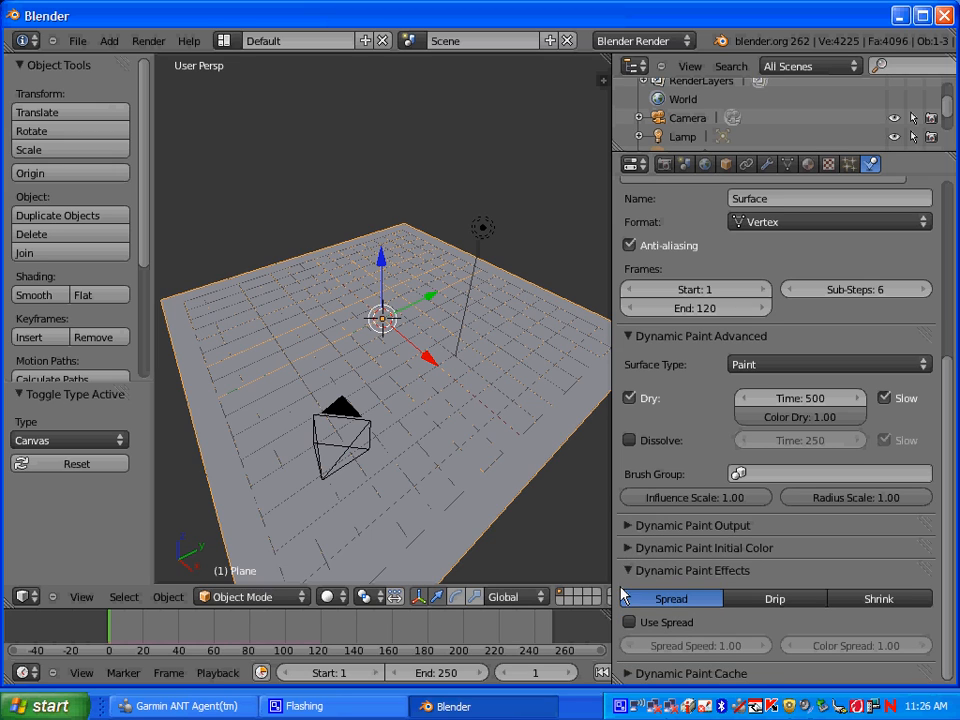
pyautogui.click(629, 571)
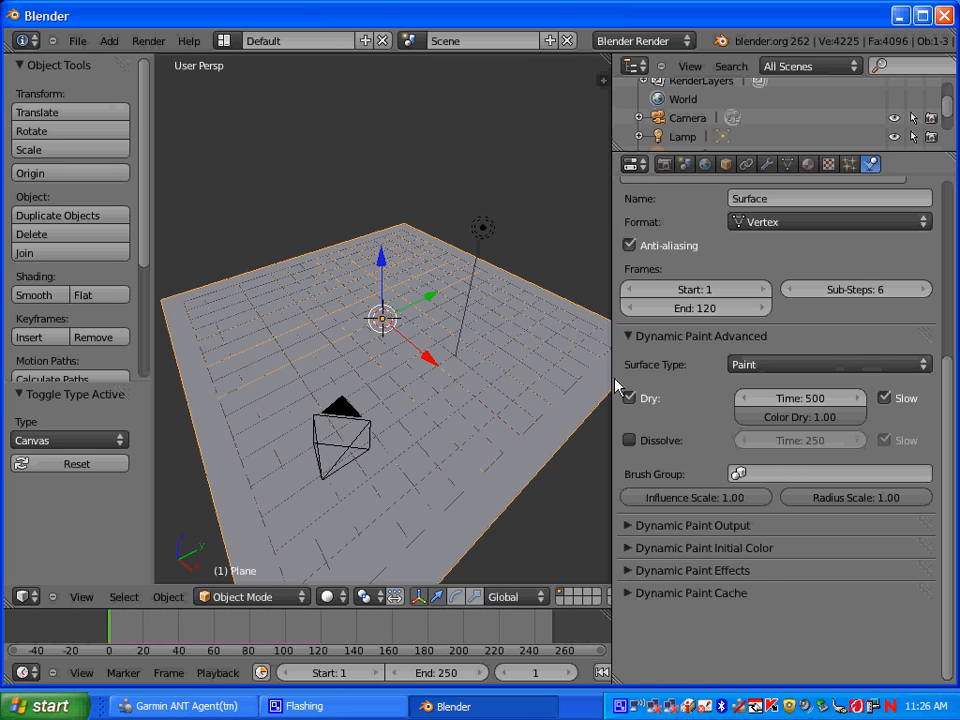
pyautogui.scroll(5, 622, 390)
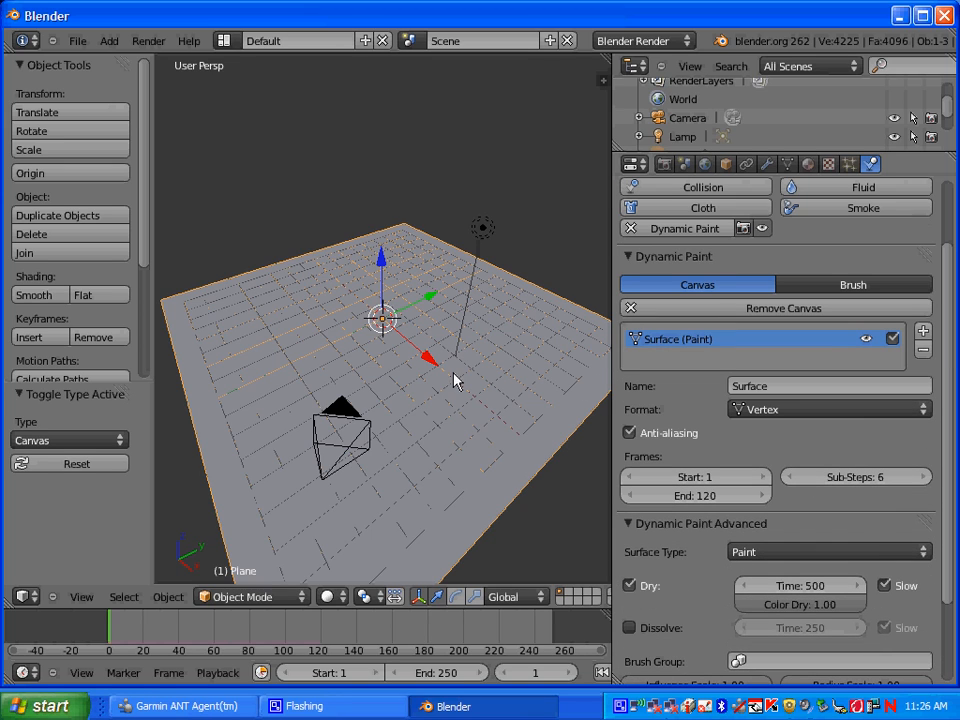
# Add a UV sphere and move it about 7.2 units along negative Y, near the middle of the plane's front edge
pyautogui.click(108, 41)
pyautogui.moveTo(152, 64)
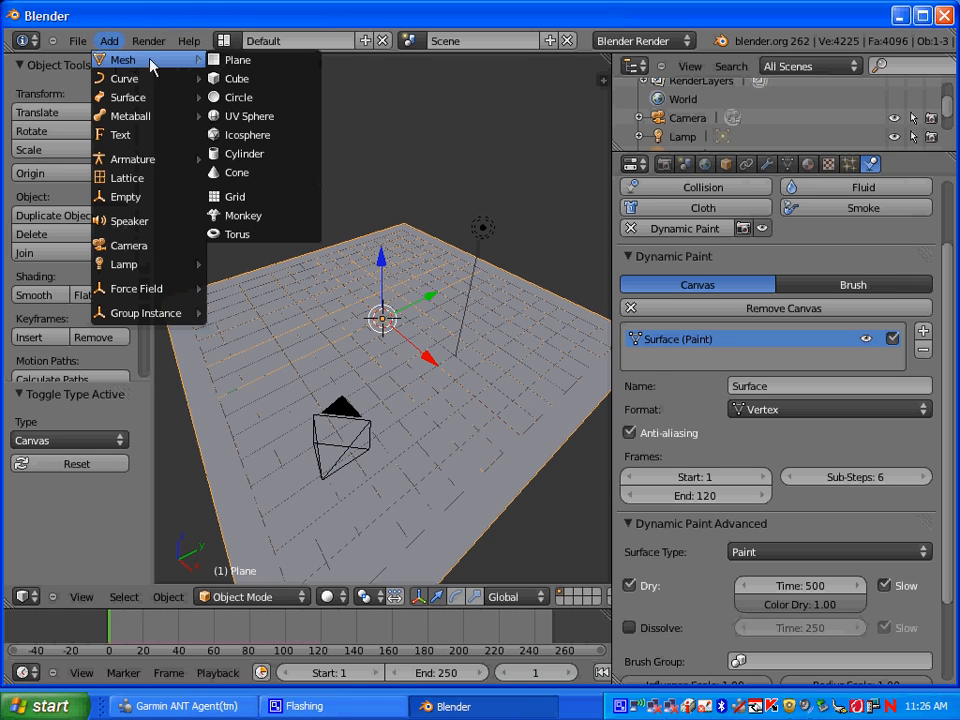
pyautogui.click(250, 116)
pyautogui.moveTo(428, 299); pyautogui.dragTo(287, 366)
pyautogui.moveTo(255, 413); pyautogui.dragTo(410, 335, button='middle')
pyautogui.press('Num_Lock')
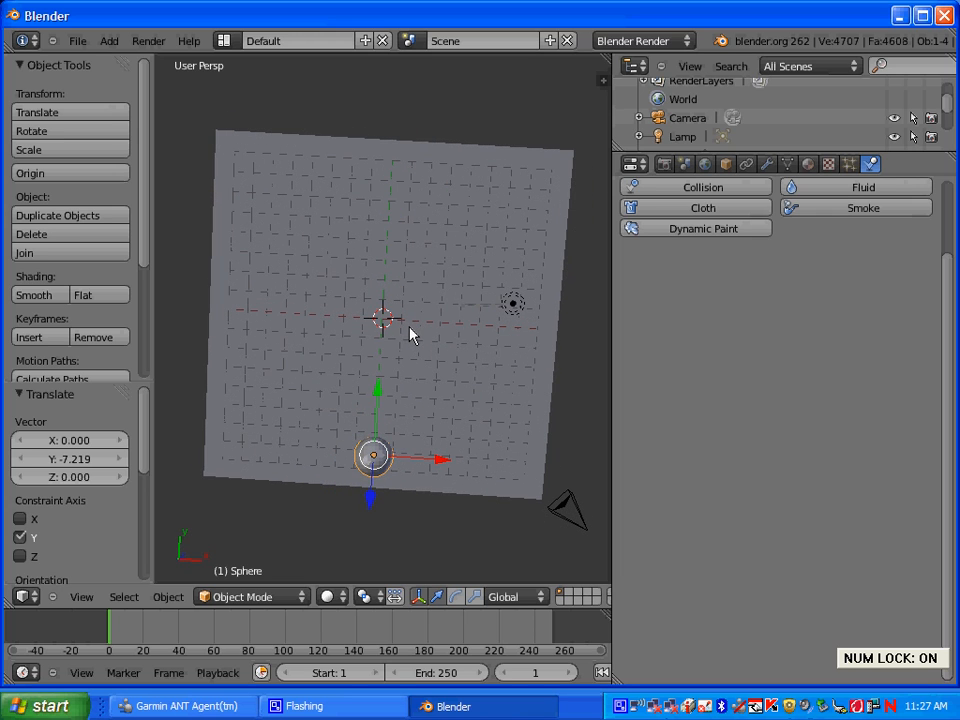
pyautogui.press('KP_7')
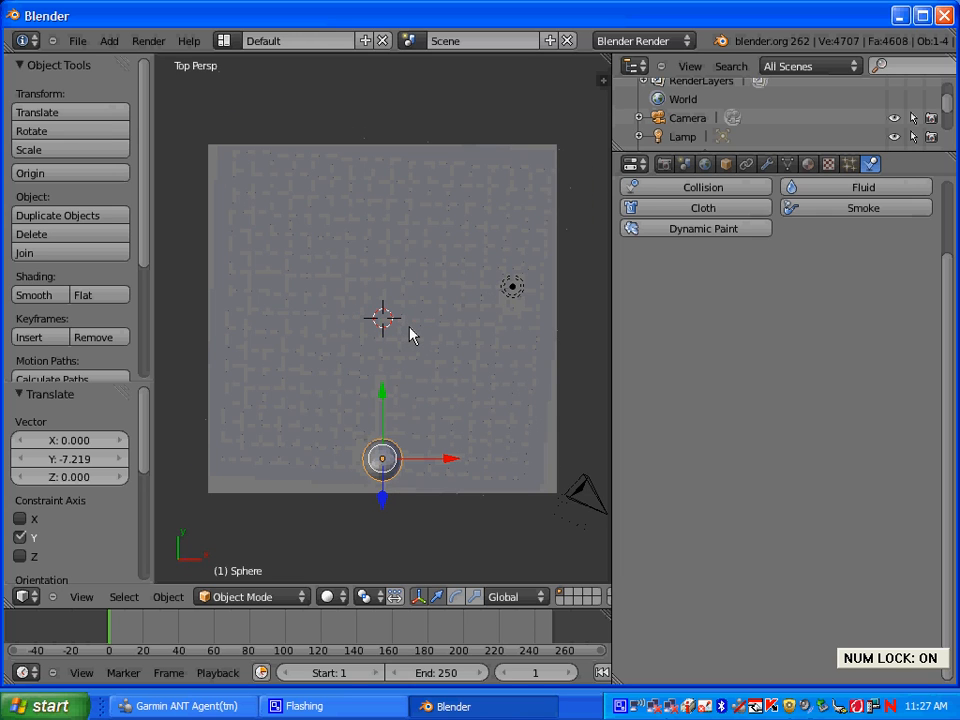
pyautogui.press('Num_Lock')
# Lower the sphere about 0.05 units along Z and return to the top view
pyautogui.moveTo(426, 493); pyautogui.dragTo(422, 289, button='middle')
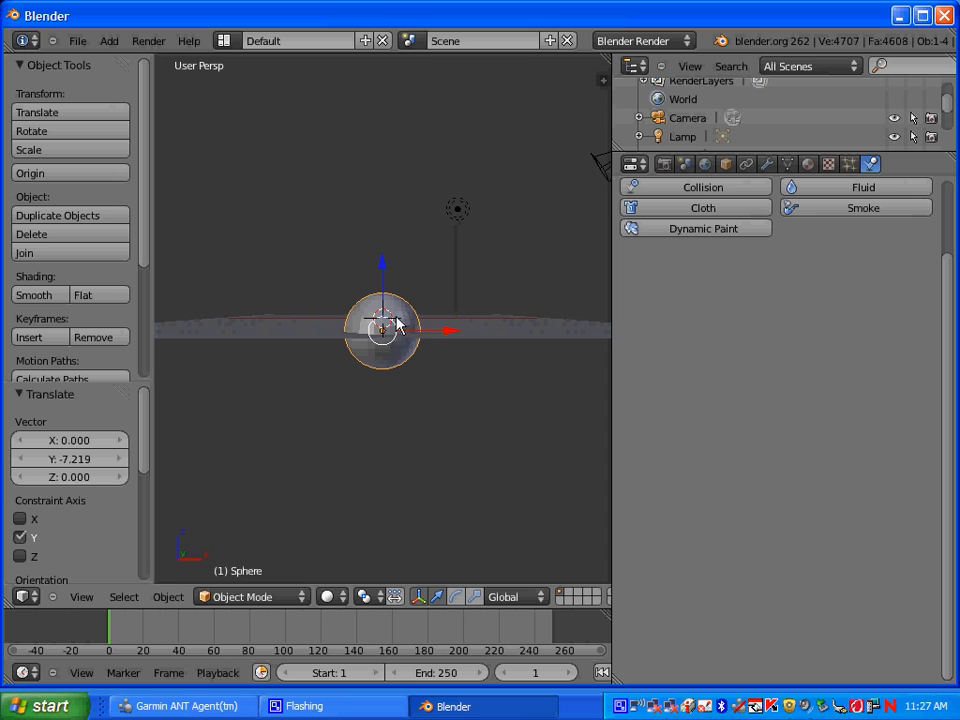
pyautogui.moveTo(381, 268); pyautogui.dragTo(384, 257)
pyautogui.moveTo(384, 257); pyautogui.dragTo(384, 307, button='middle')
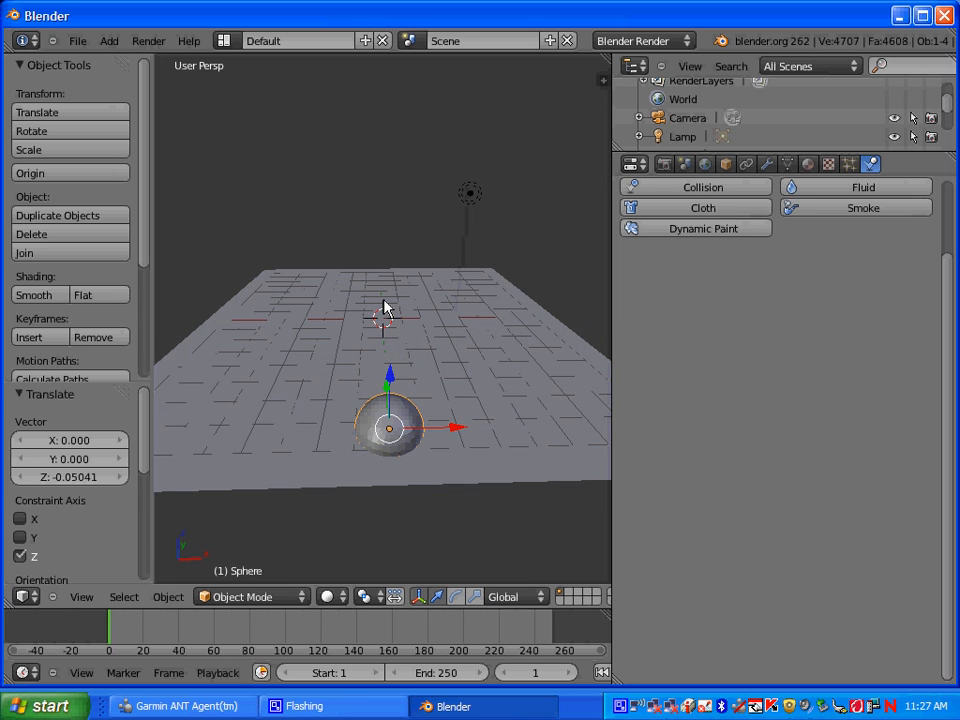
pyautogui.press('Num_Lock')
pyautogui.press('KP_7')
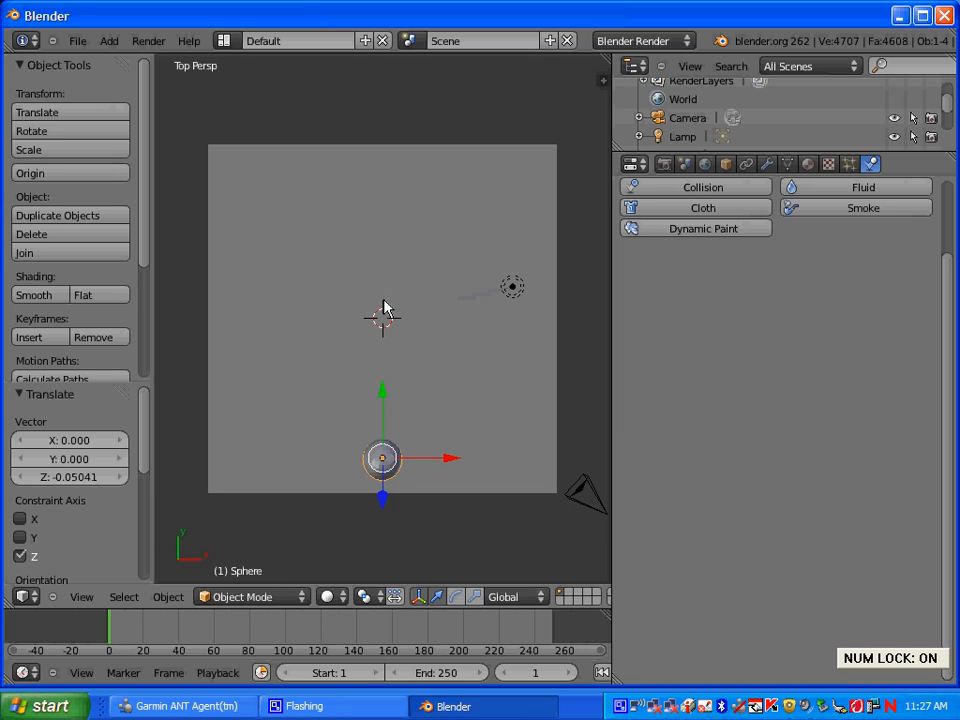
pyautogui.press('Num_Lock')
pyautogui.scroll(1, 383, 475)
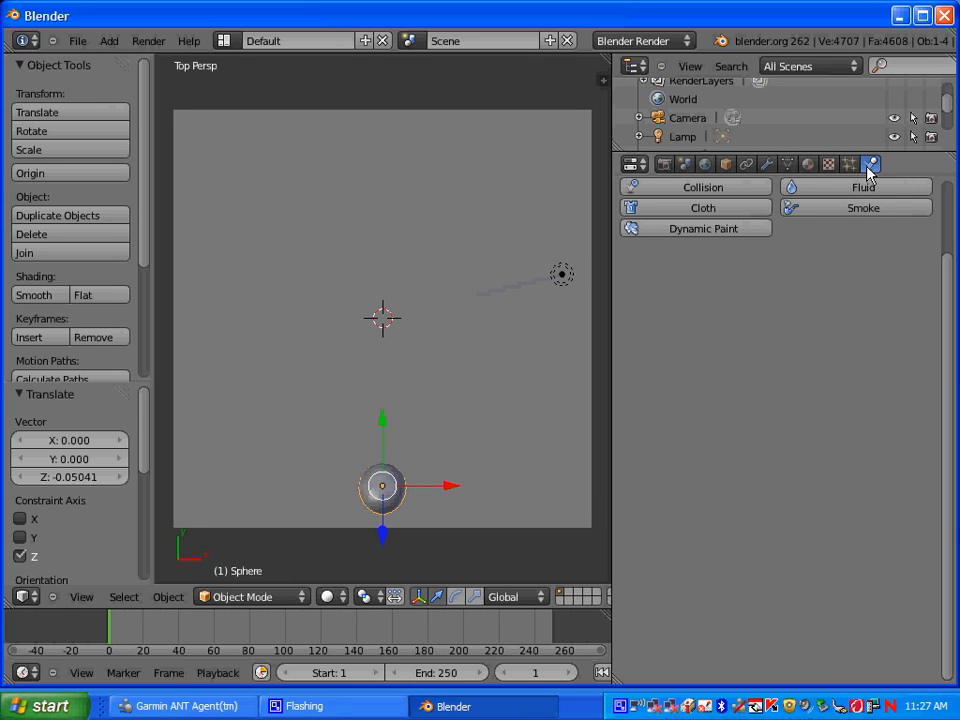
# Enable Dynamic Paint physics on the sphere and add it as a brush
pyautogui.click(709, 231)
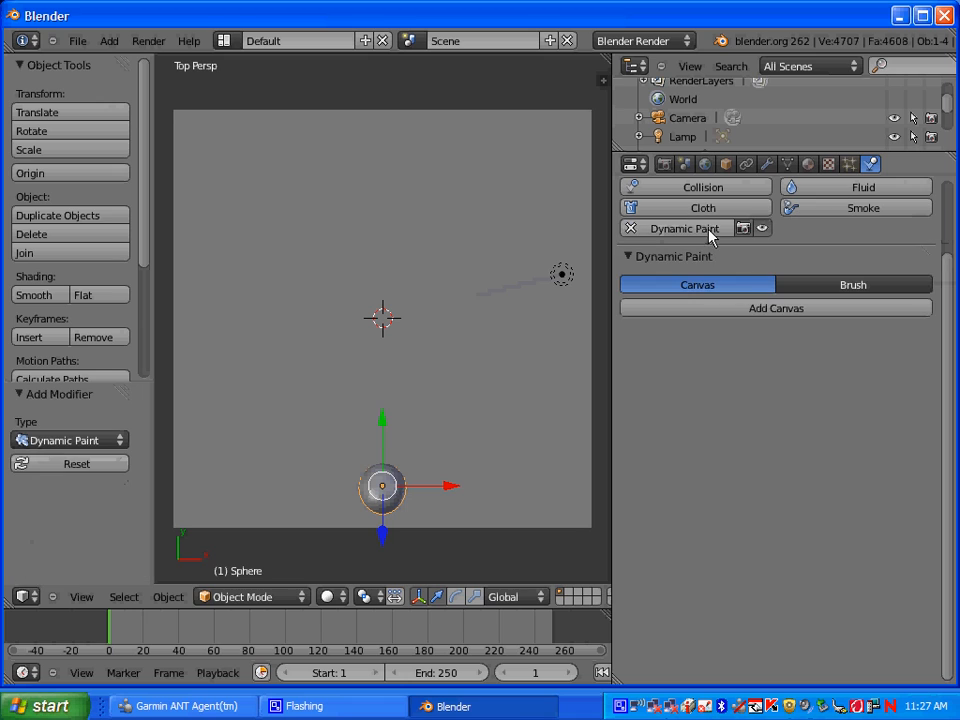
pyautogui.click(862, 288)
pyautogui.click(804, 309)
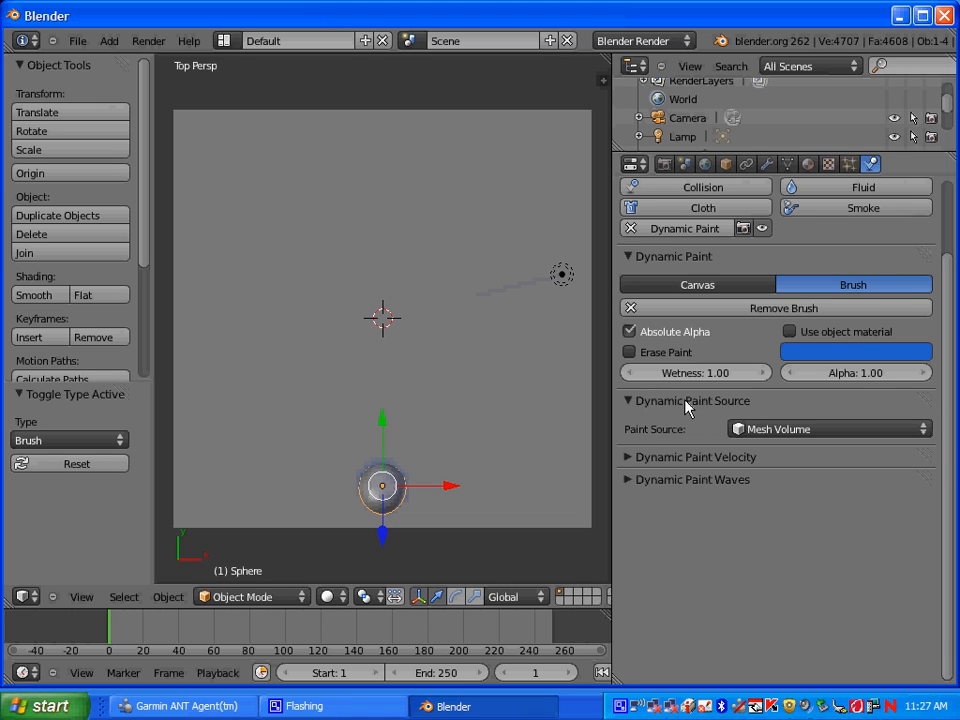
# Set the sphere brush's paint source to Object Center
pyautogui.click(757, 432)
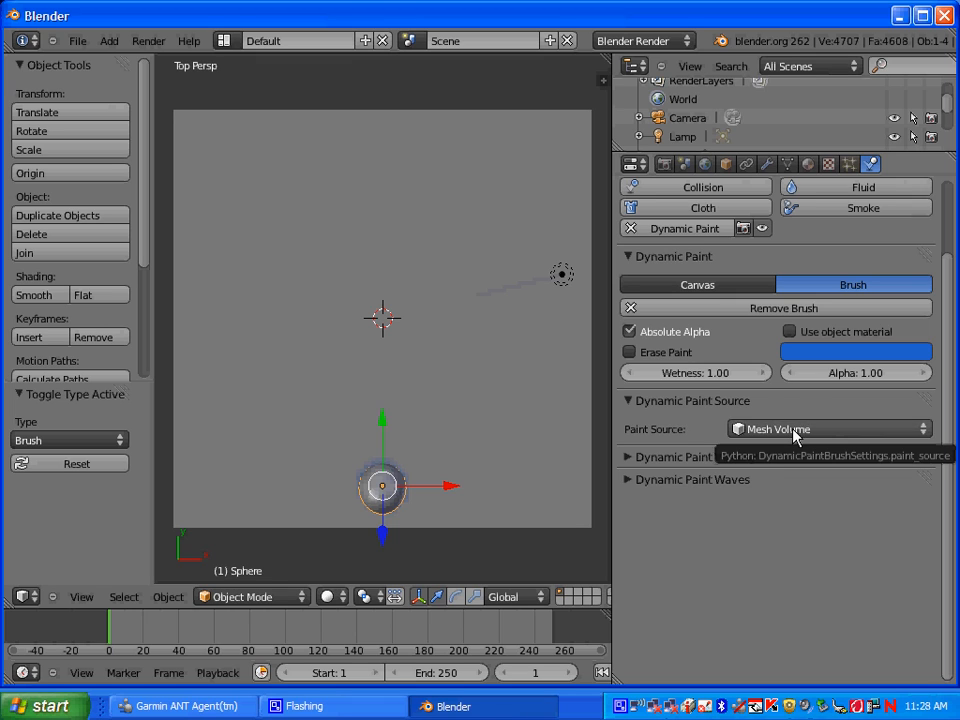
pyautogui.click(795, 433)
pyautogui.click(791, 392)
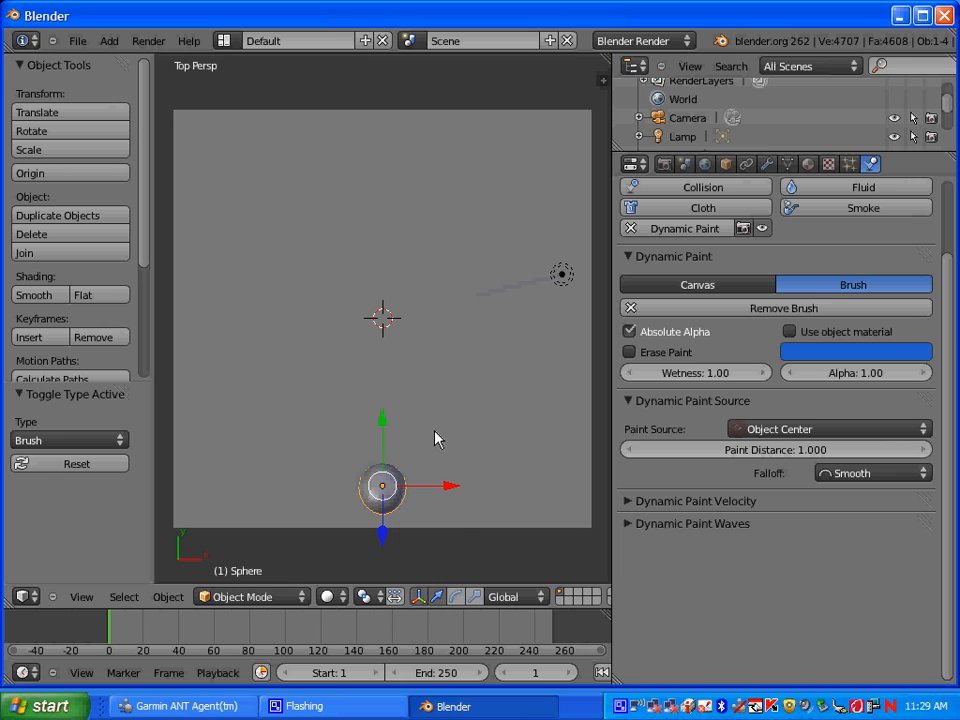
# At frame 1, keyframe the sphere's location and a deep blue brush color of about R 0, G 0.018, B 0.8
pyautogui.press('i')
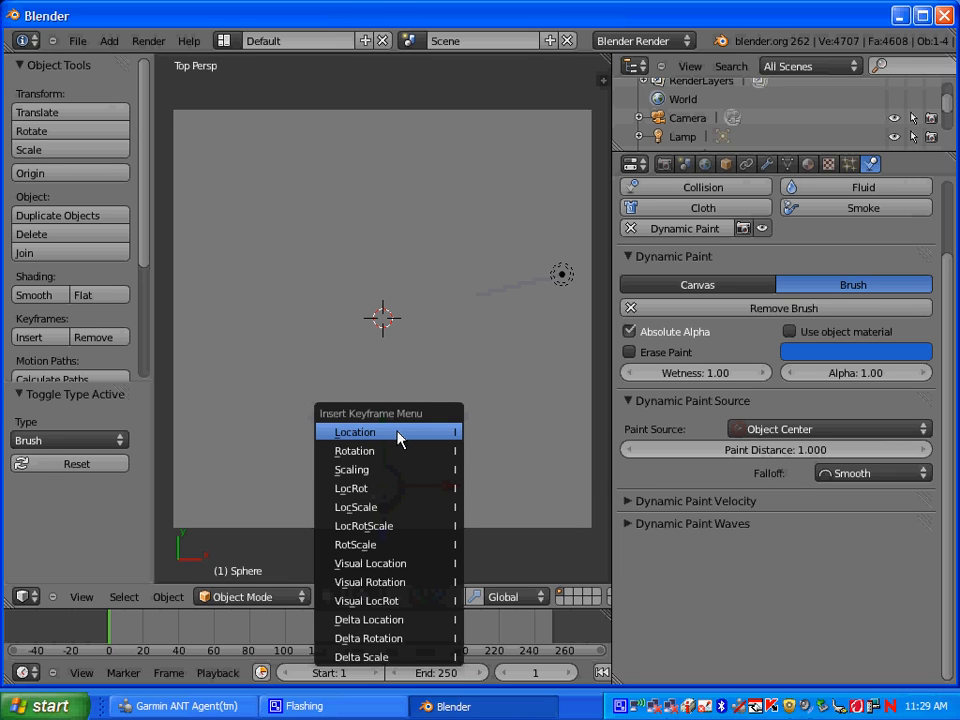
pyautogui.click(399, 436)
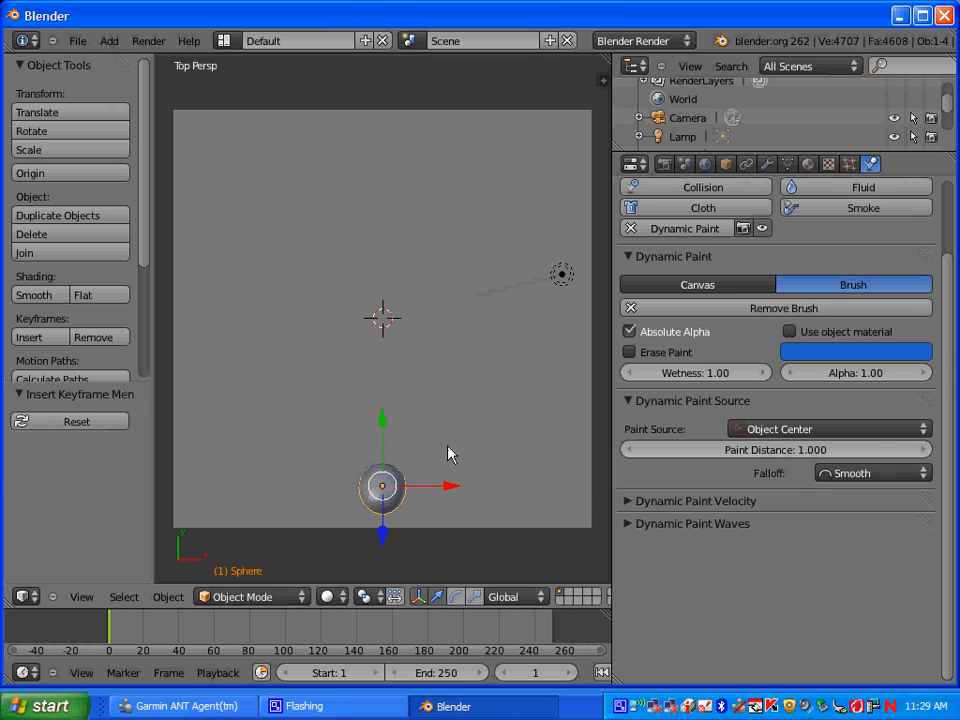
pyautogui.click(851, 350)
pyautogui.click(897, 131)
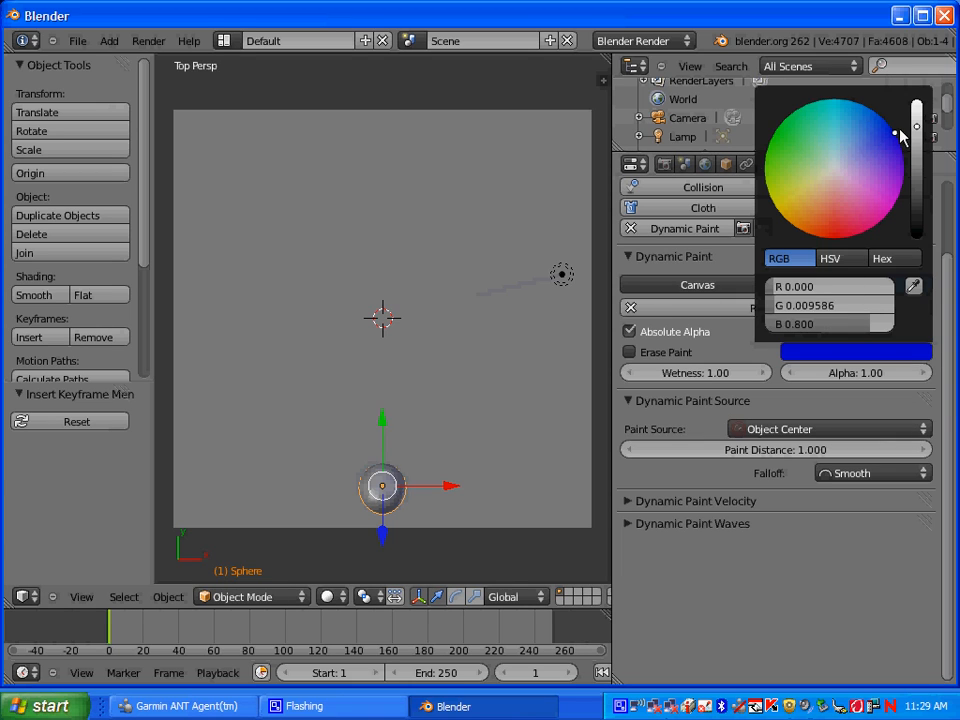
pyautogui.moveTo(900, 130); pyautogui.dragTo(901, 128)
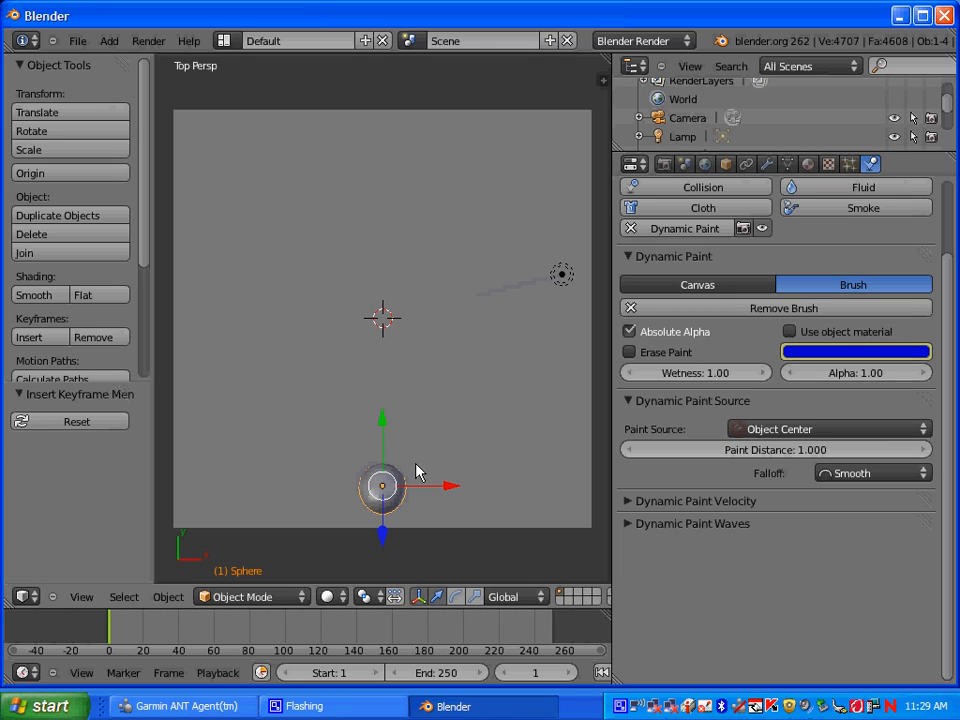
# At frame 30, move the sphere about 14.3 units along Y and 6.55 along X, near the plane's far right corner
pyautogui.click(532, 673)
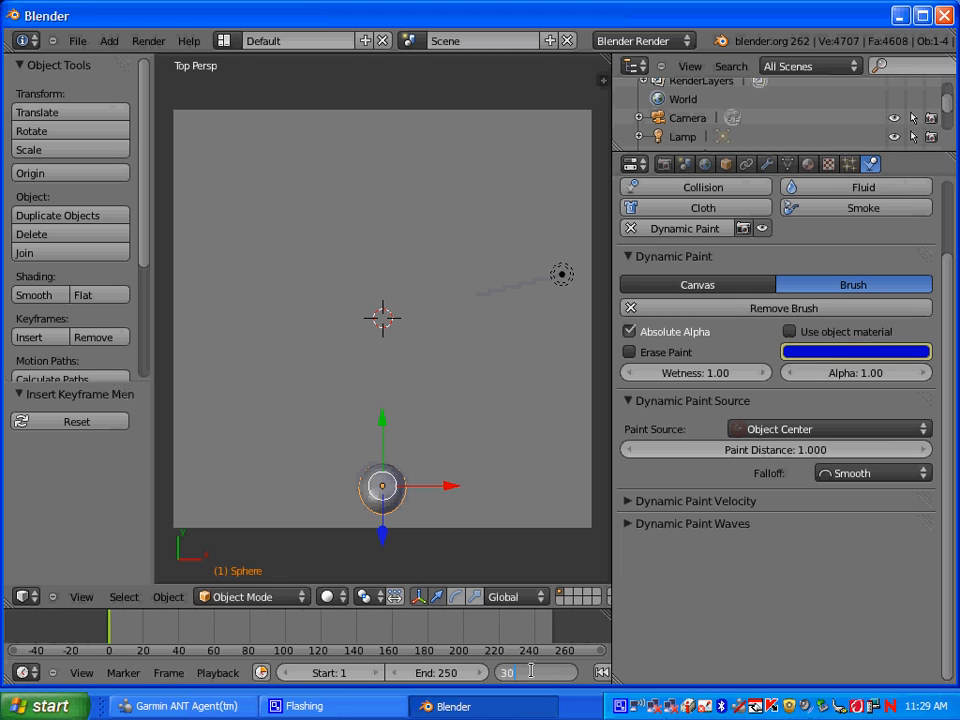
pyautogui.write('30')
pyautogui.press('Return')
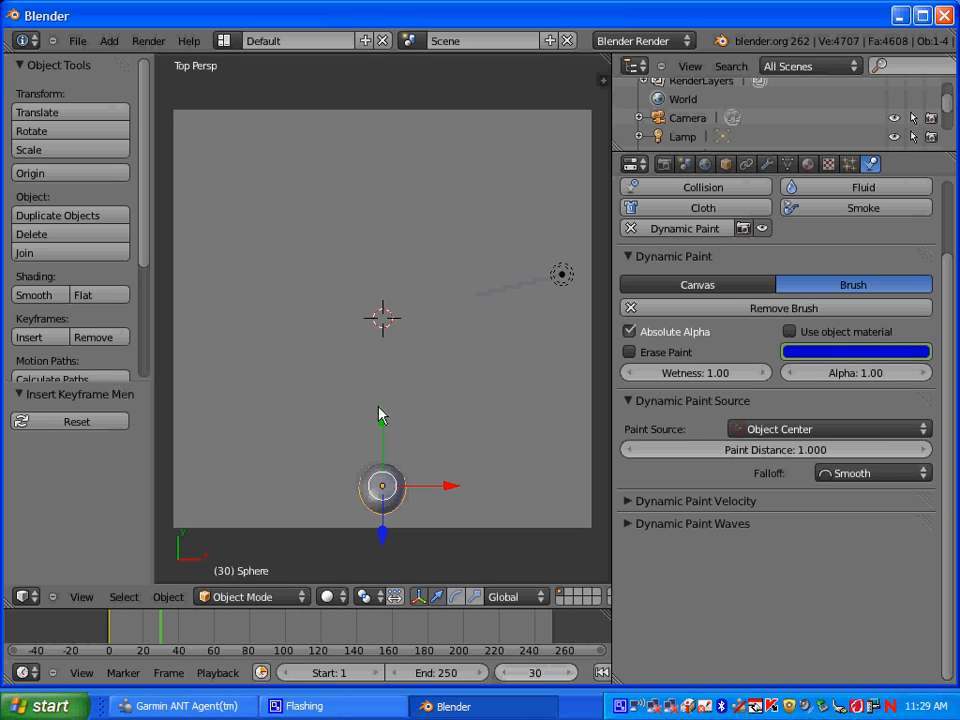
pyautogui.moveTo(389, 431)
pyautogui.mouseDown()
pyautogui.moveTo(399, 124)
pyautogui.moveTo(408, 152)
pyautogui.mouseUp()
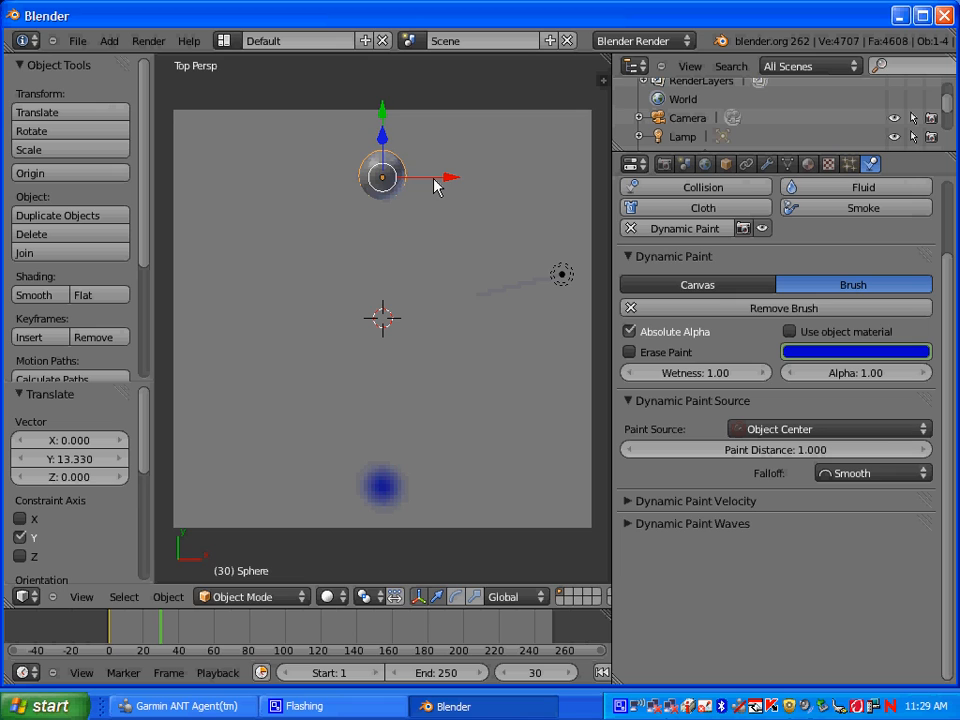
pyautogui.moveTo(434, 178); pyautogui.dragTo(589, 166)
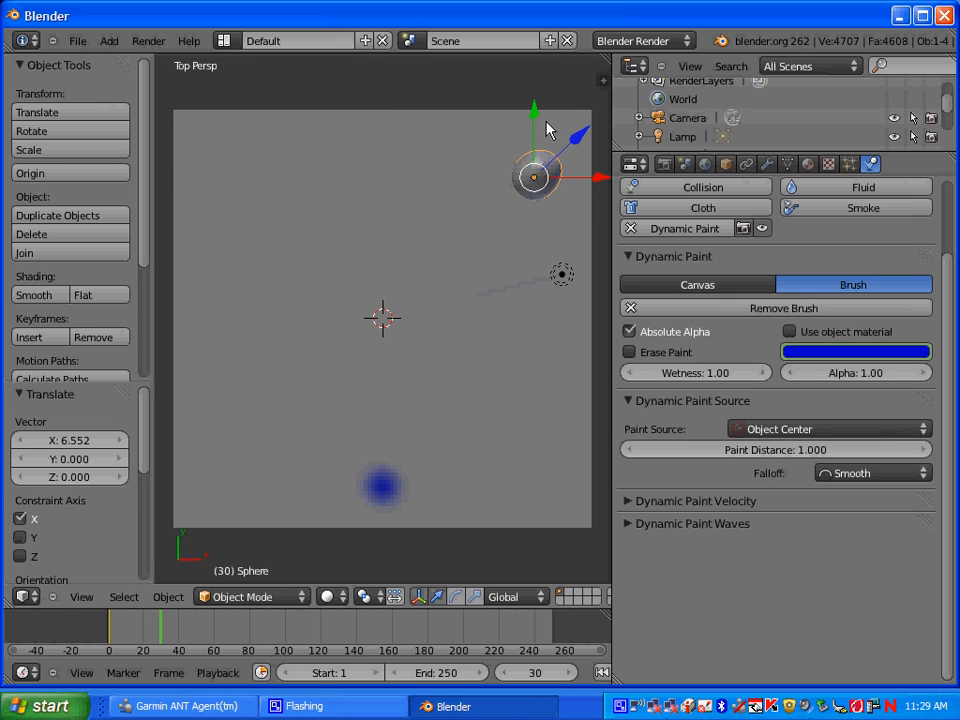
pyautogui.moveTo(535, 125); pyautogui.dragTo(538, 100)
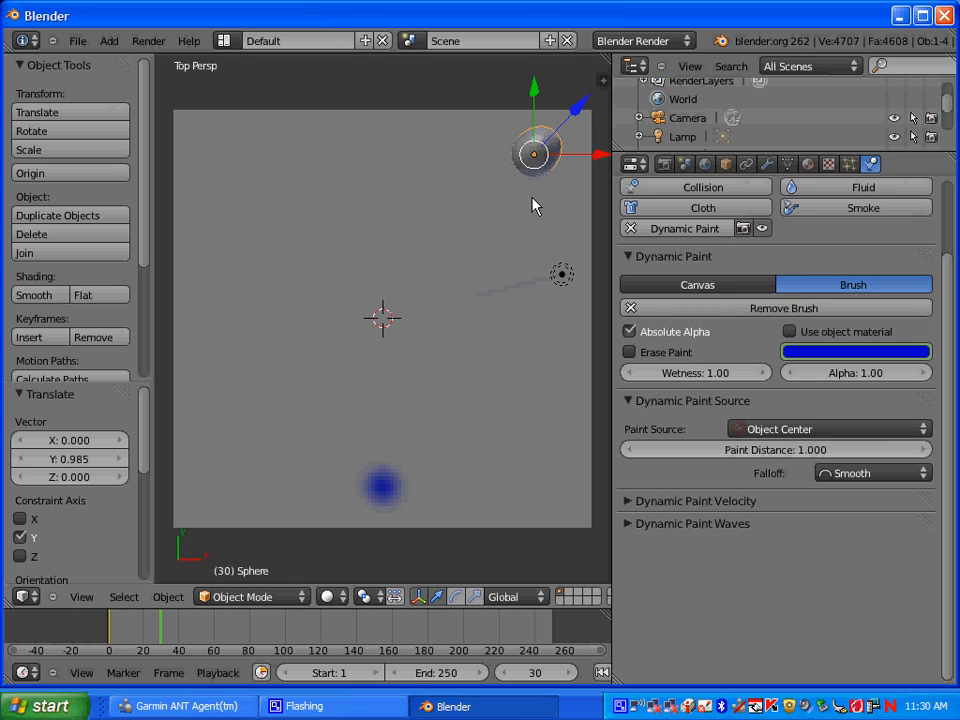
# Keyframe the sphere's location and a green brush color at frame 30
pyautogui.press('i')
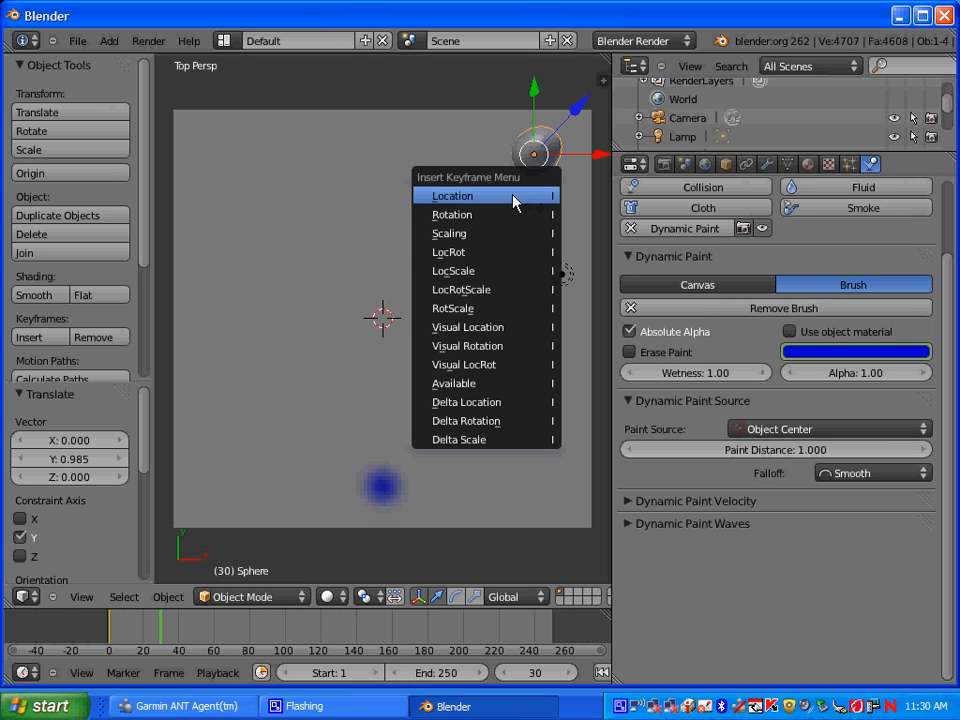
pyautogui.click(514, 201)
pyautogui.click(836, 352)
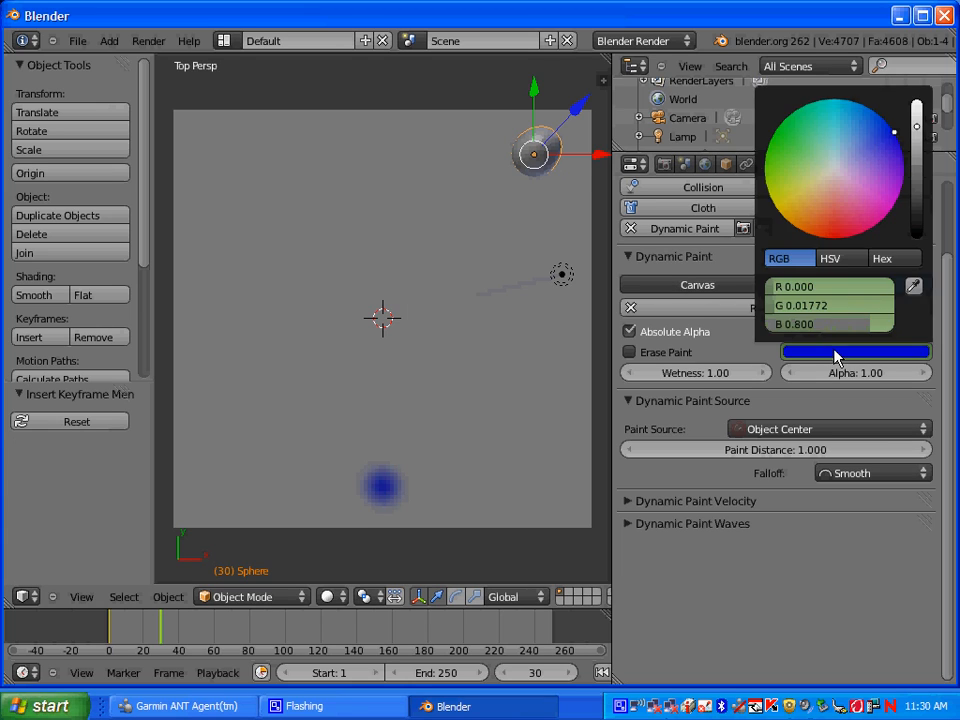
pyautogui.moveTo(825, 178); pyautogui.dragTo(765, 127)
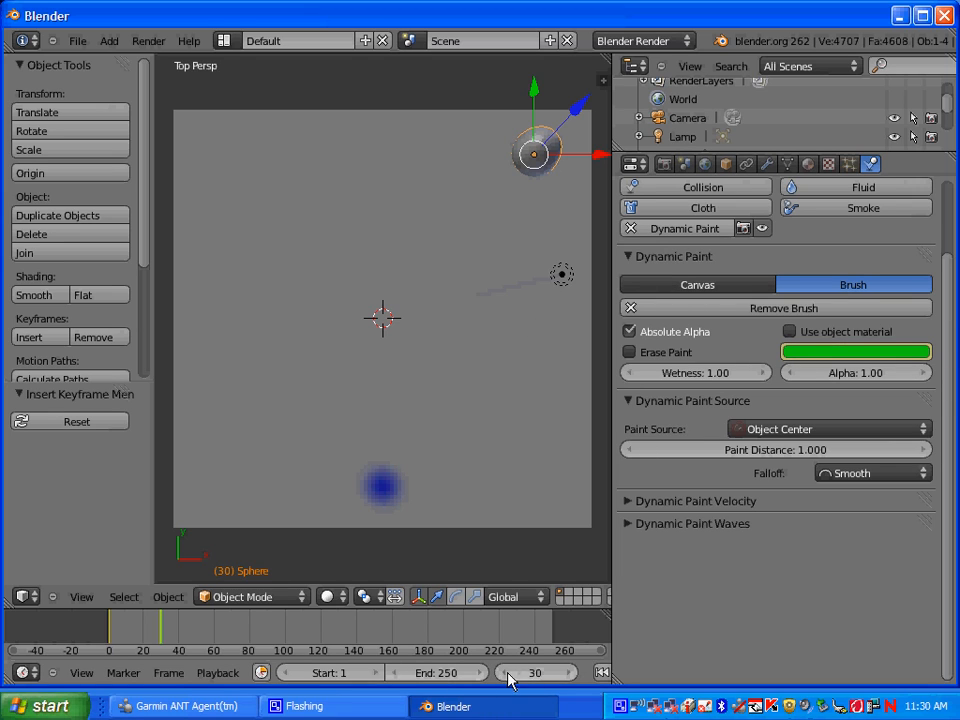
# Return to frame 1 and play the animation to preview the sphere's paint trail
pyautogui.click(541, 665)
pyautogui.write('1')
pyautogui.press('Return')
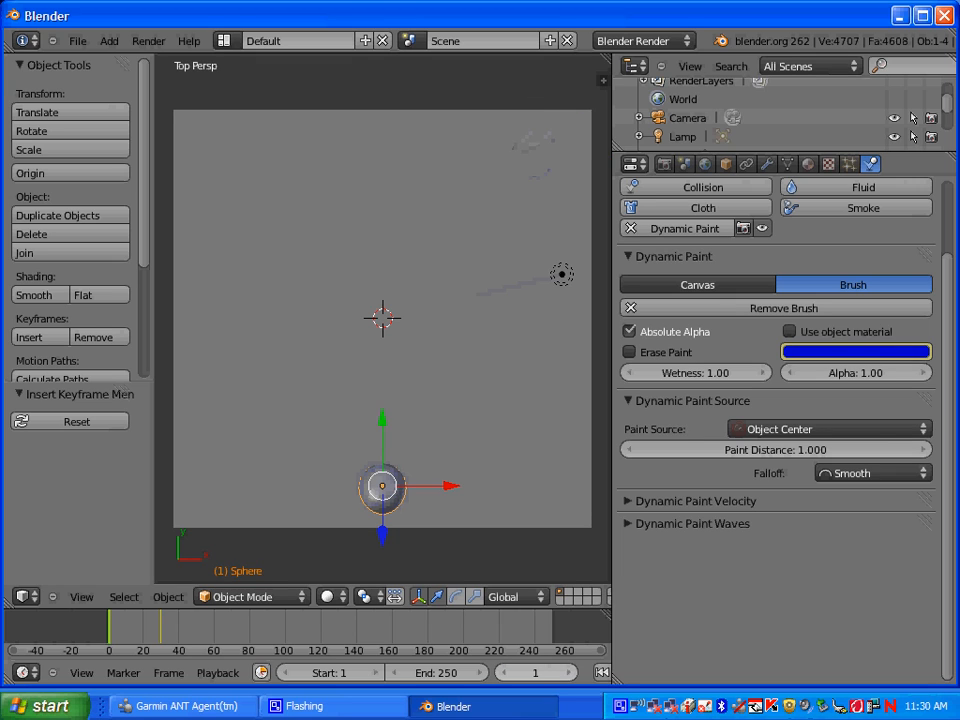
pyautogui.hotkey('alt', 'a')
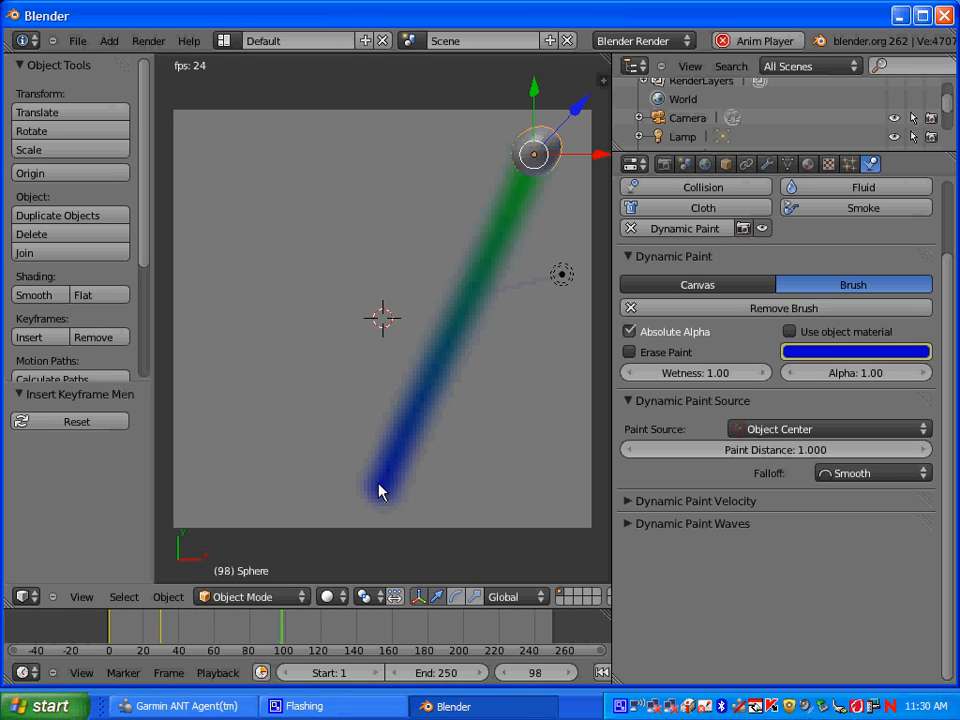
pyautogui.press('Escape')
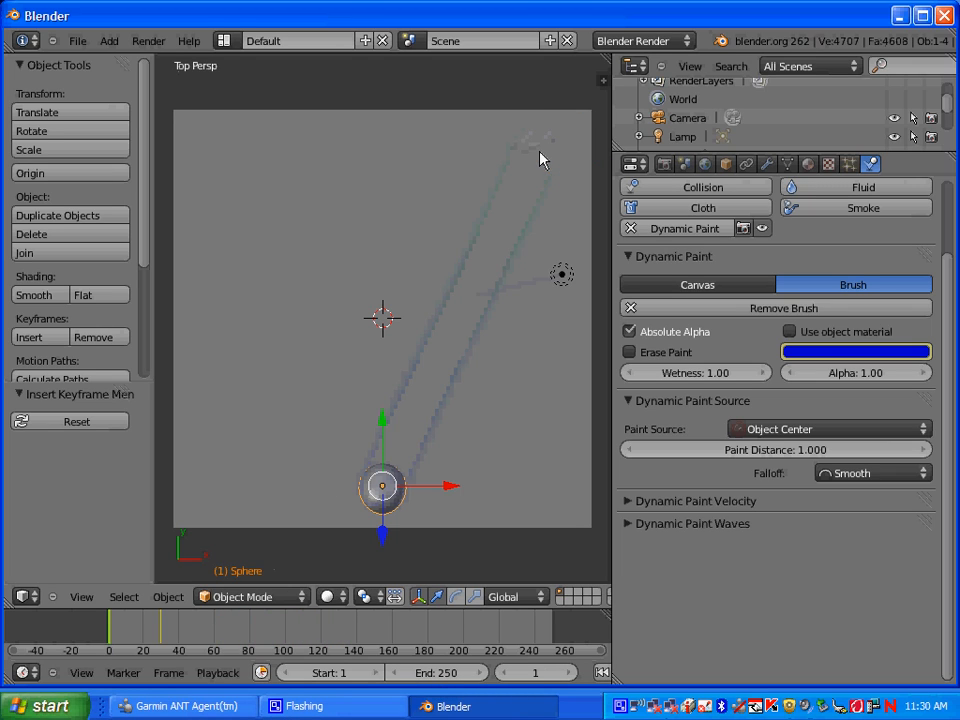
# At frame 60, move the sphere about -13.8 units along X, near the plane's far left corner
pyautogui.click(535, 680)
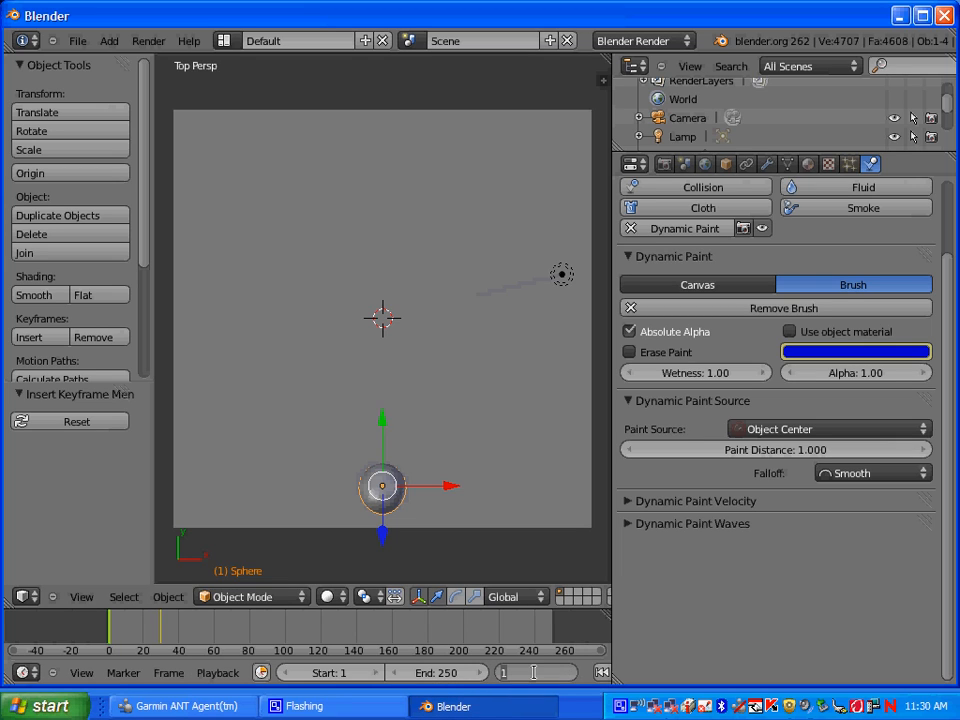
pyautogui.press('Return')
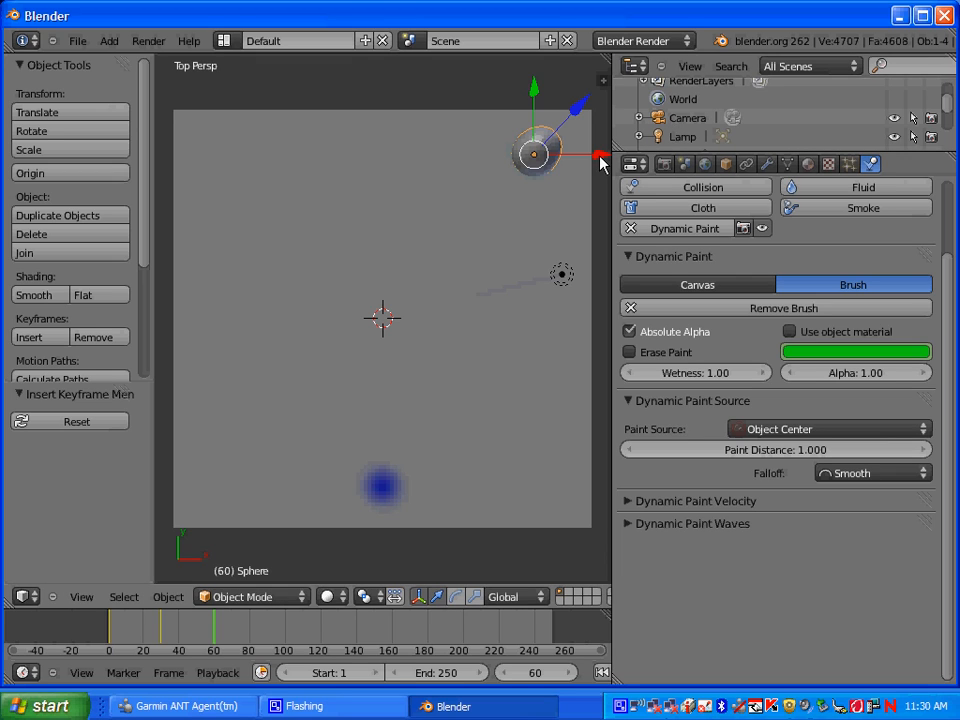
pyautogui.moveTo(603, 163); pyautogui.dragTo(286, 178)
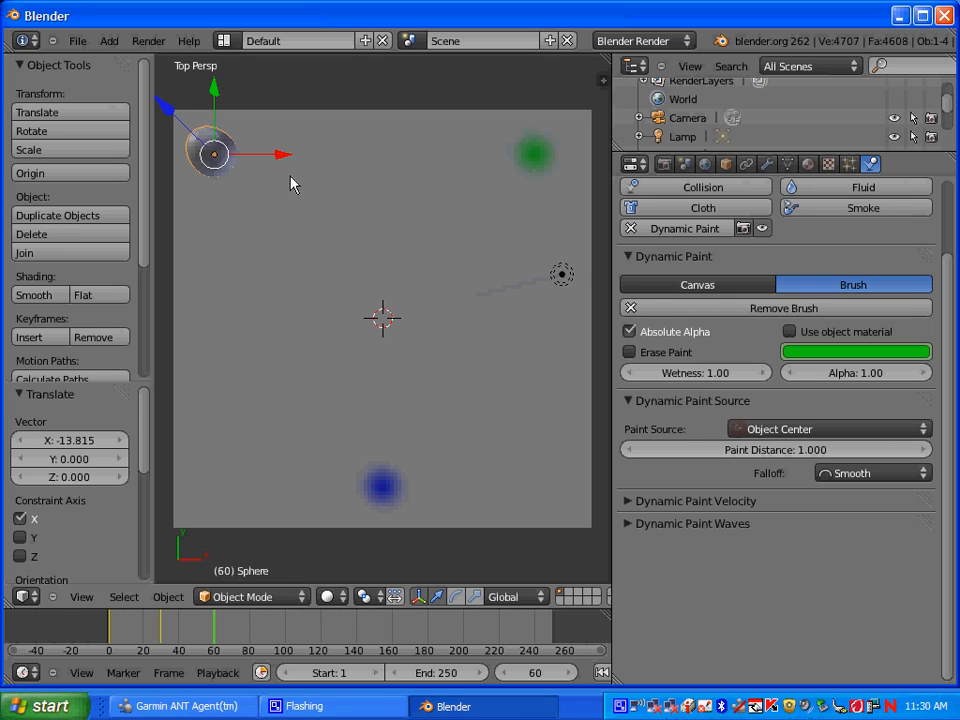
# Keyframe the sphere's location and a red brush color of about R 0.8, G 0, B 0.134 at frame 60
pyautogui.press('i')
pyautogui.click(250, 178)
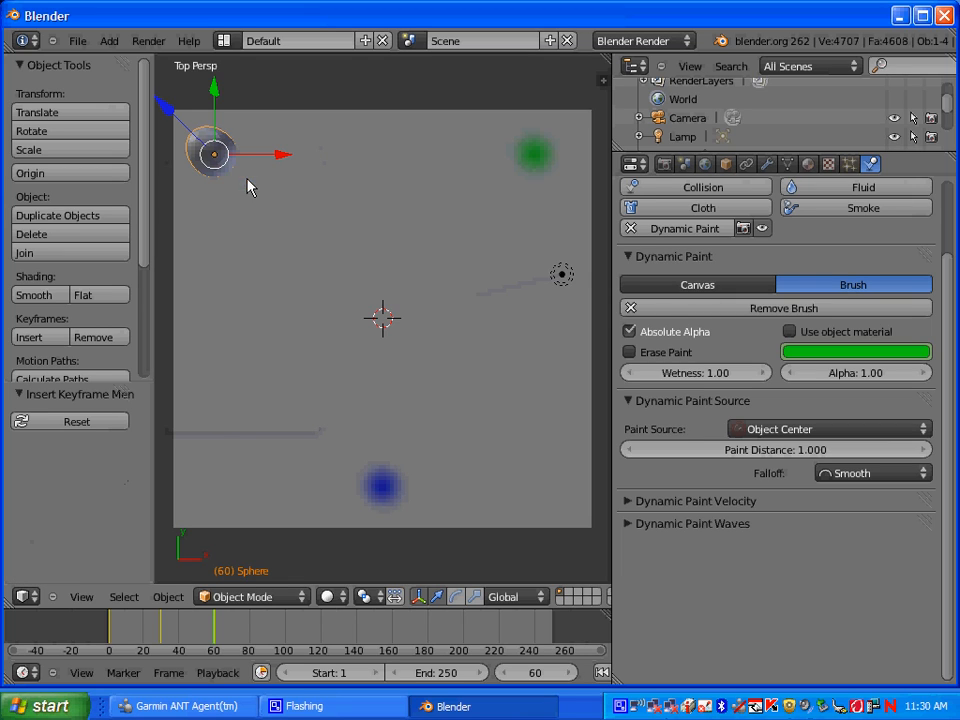
pyautogui.click(840, 357)
pyautogui.moveTo(842, 200); pyautogui.dragTo(851, 317)
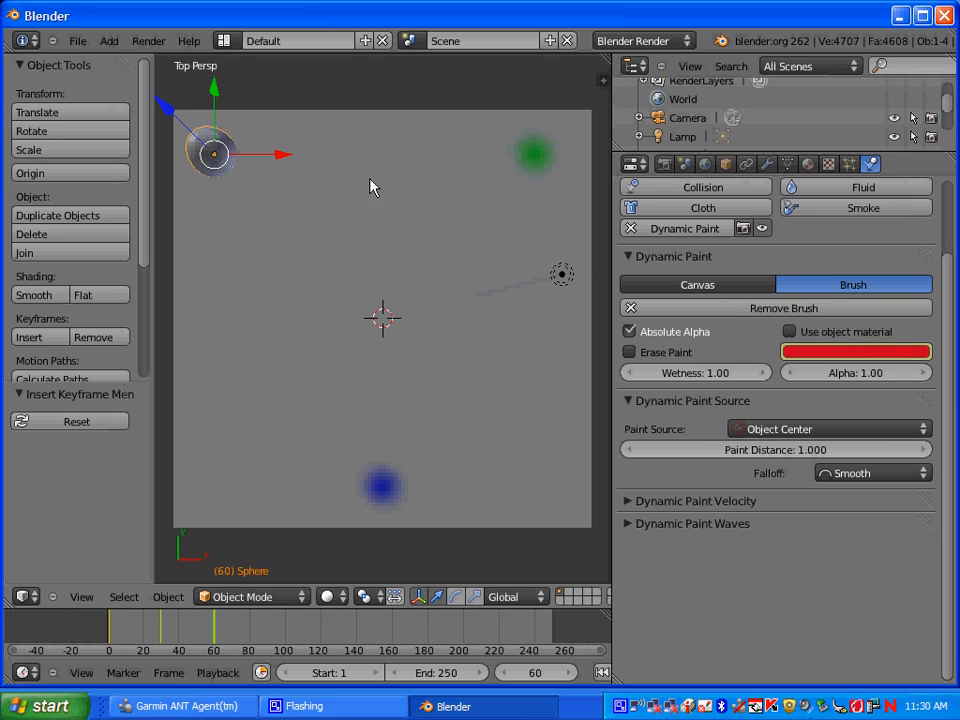
# At frame 90, move the sphere about 14.1 units along X and -14.3 along Y, near the plane's near right corner
pyautogui.click(536, 676)
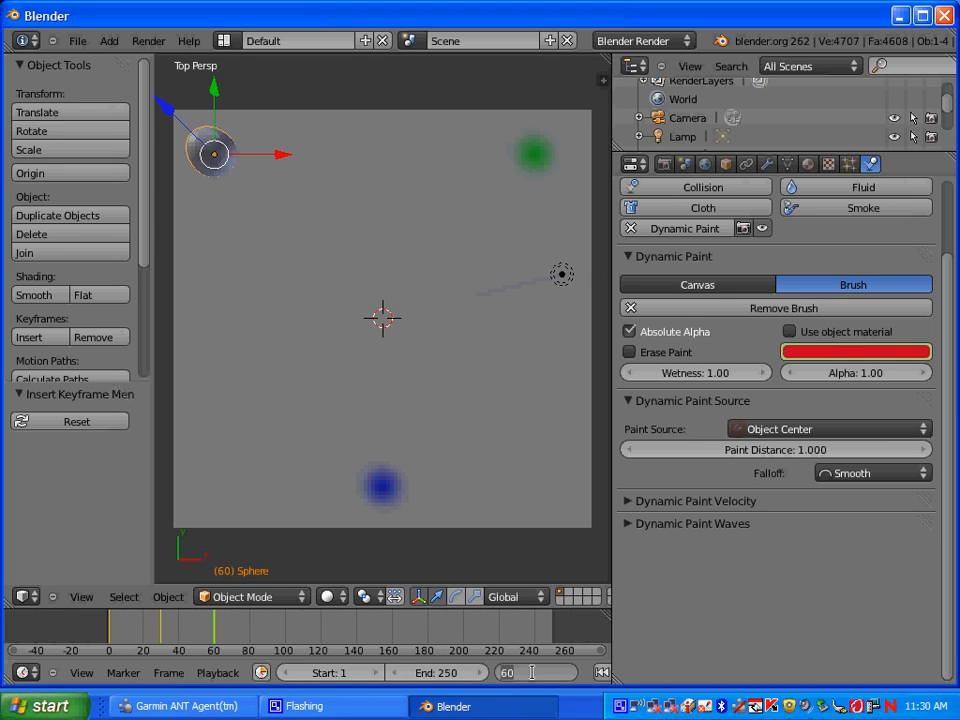
pyautogui.write('90')
pyautogui.press('Return')
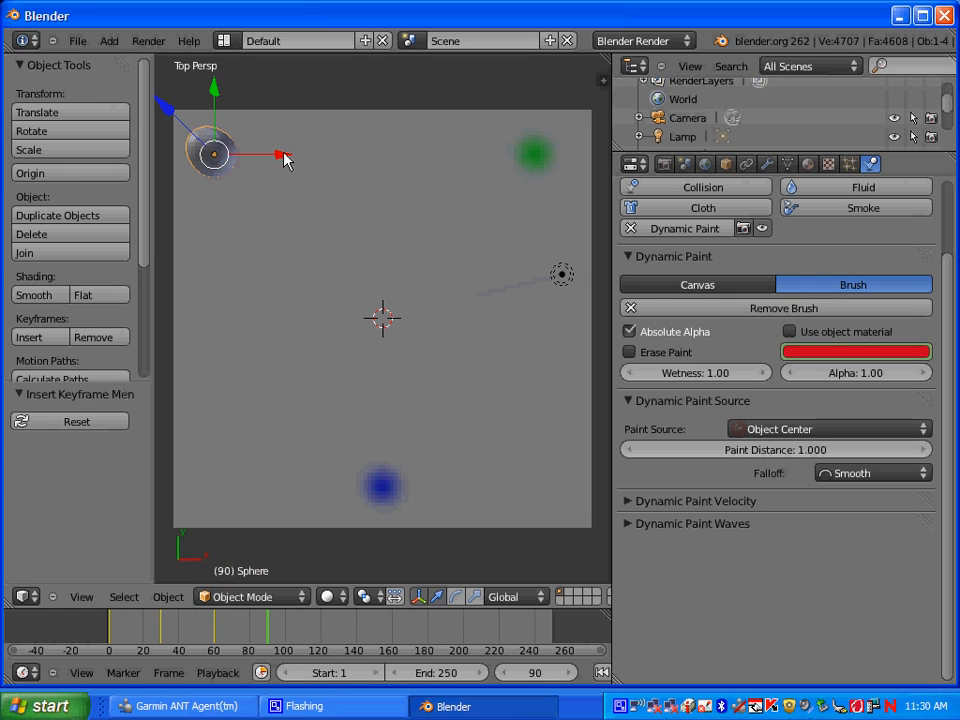
pyautogui.moveTo(285, 160); pyautogui.dragTo(541, 138)
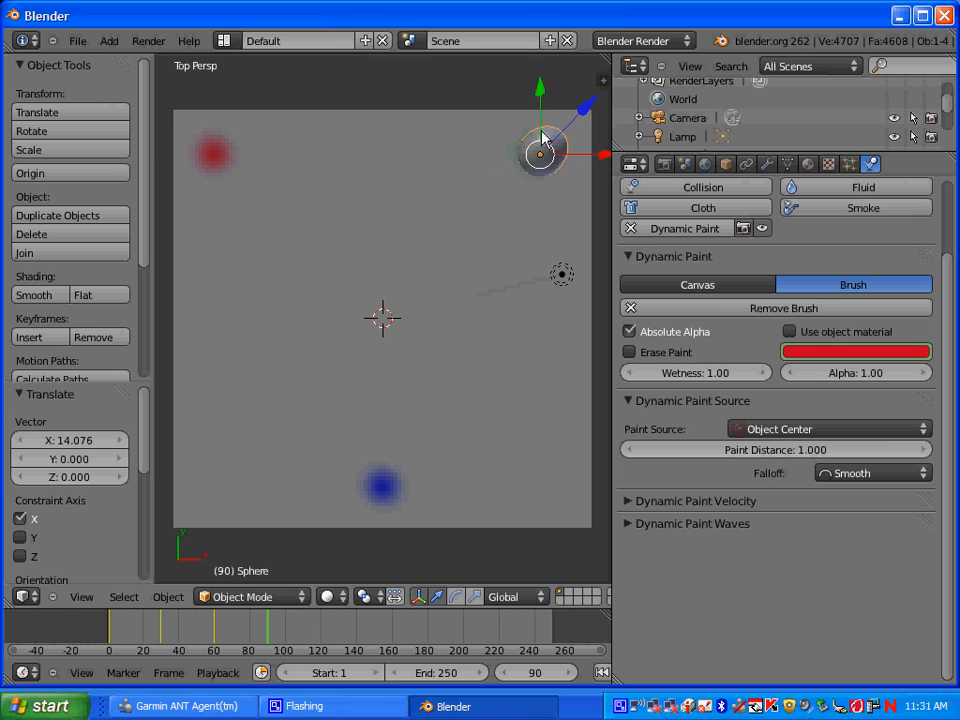
pyautogui.moveTo(540, 94); pyautogui.dragTo(581, 437)
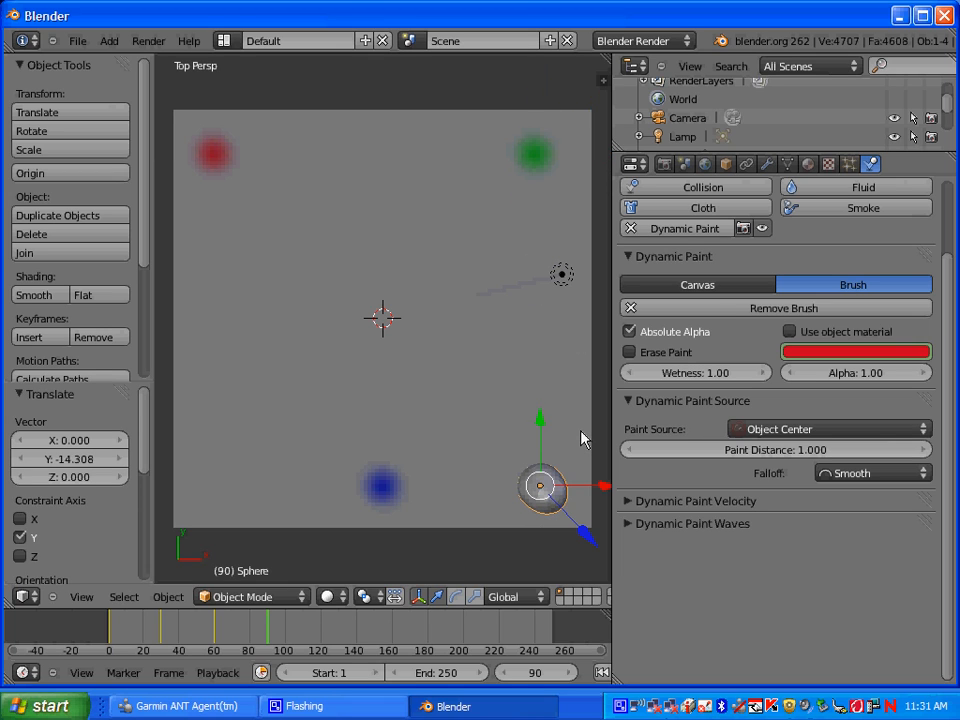
# Keyframe the sphere's location and a yellow brush color of about R 0.8, G 0.732, B 0 at frame 90
pyautogui.press('i')
pyautogui.click(529, 429)
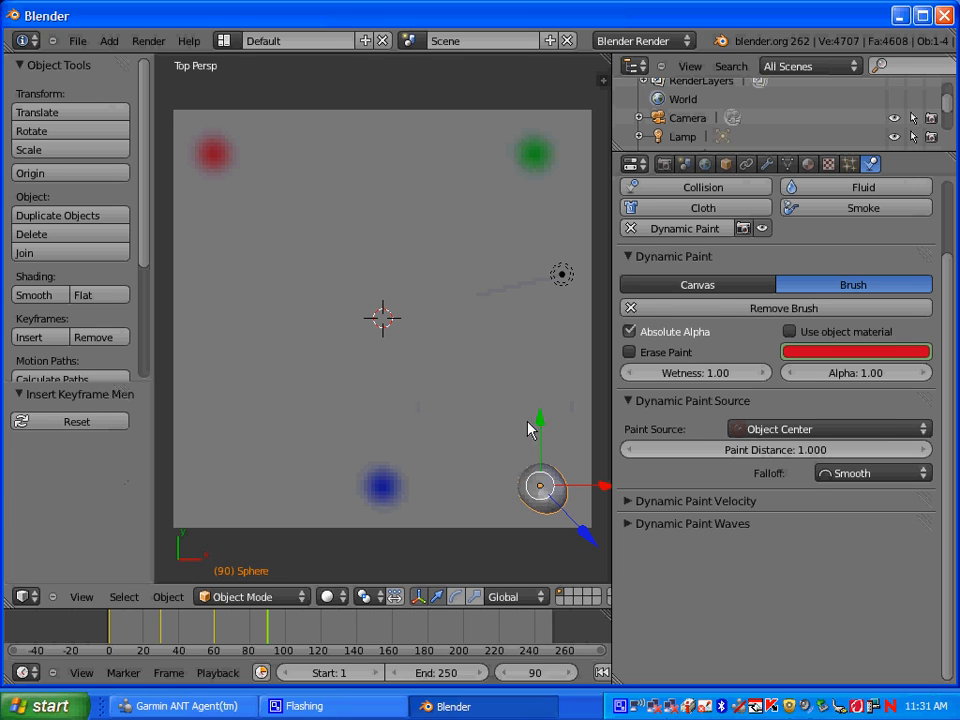
pyautogui.click(834, 351)
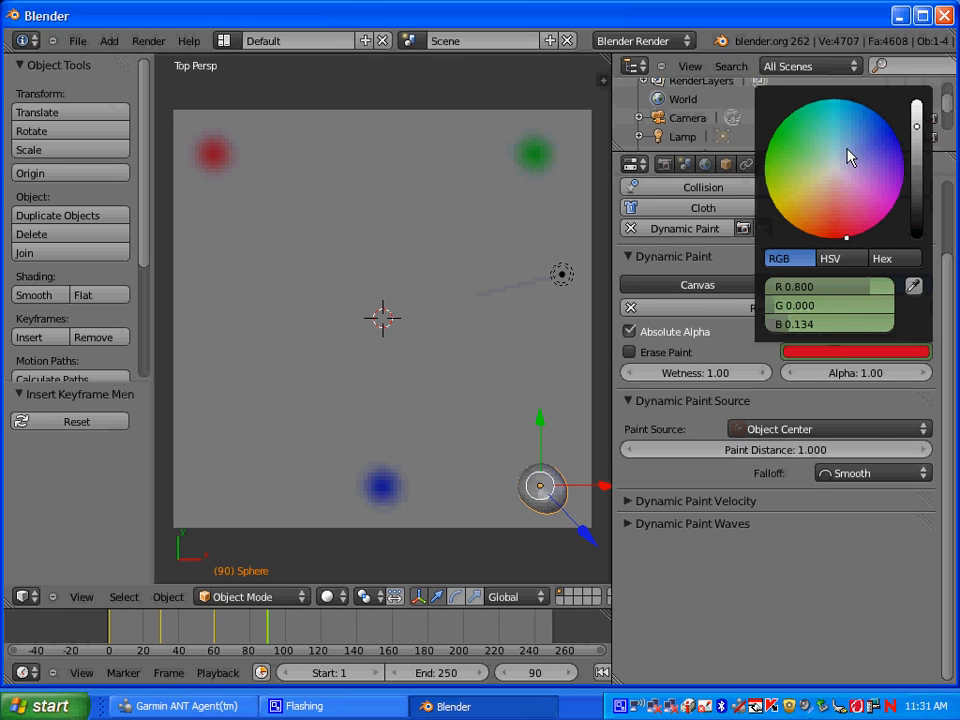
pyautogui.moveTo(848, 157); pyautogui.dragTo(779, 214)
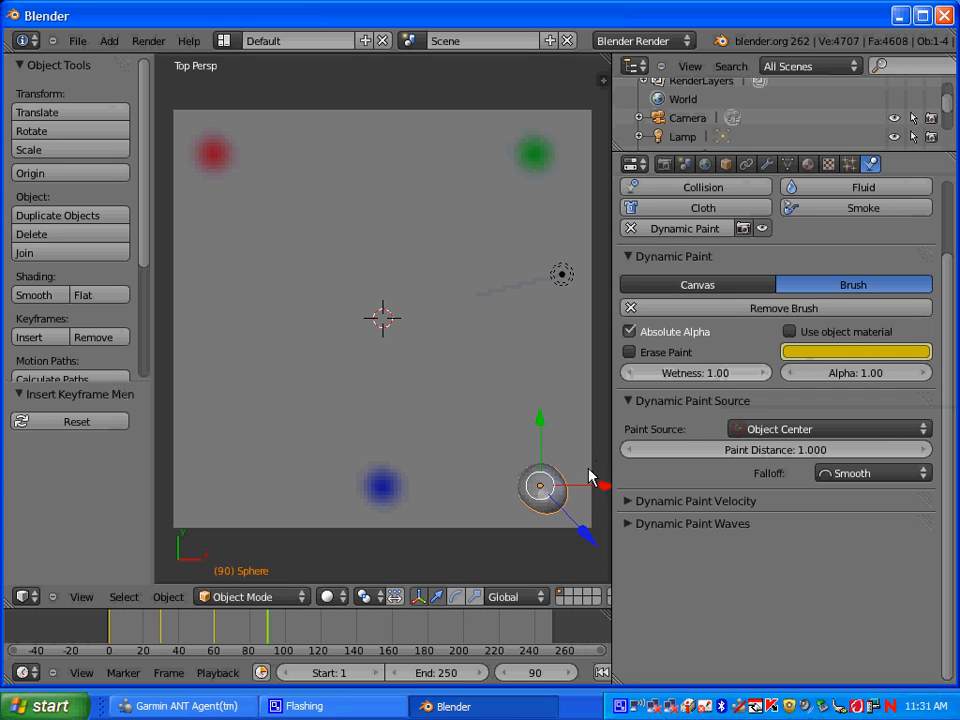
# At frame 120, move the sphere about -6.7 units along X and 14.35 along Y, to the middle of the plane's far edge
pyautogui.click(532, 671)
pyautogui.write('12')
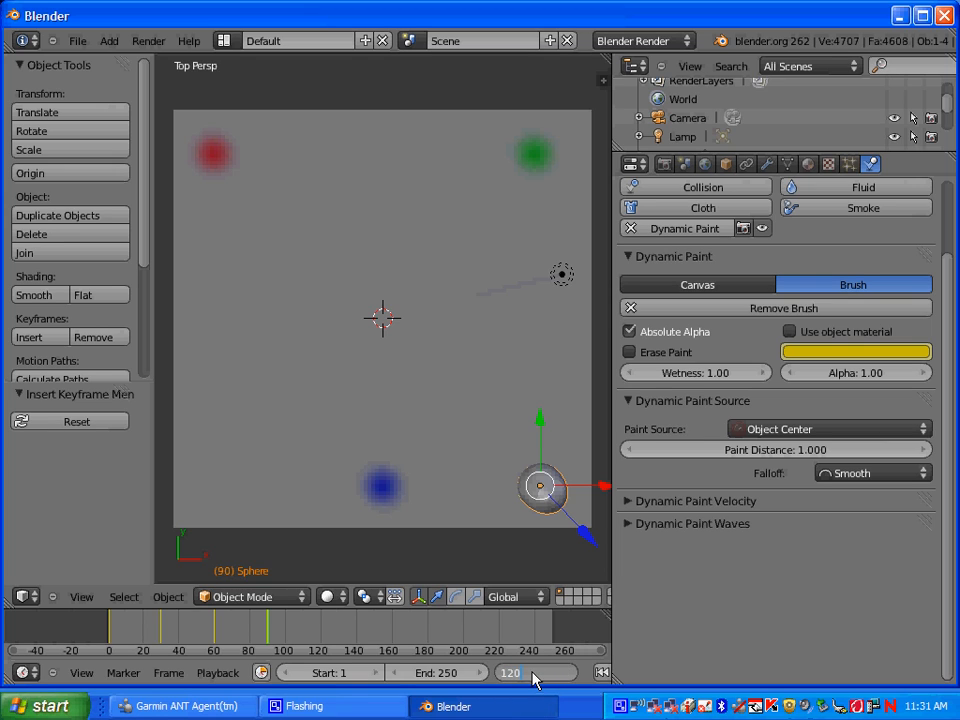
pyautogui.write('0')
pyautogui.press('Return')
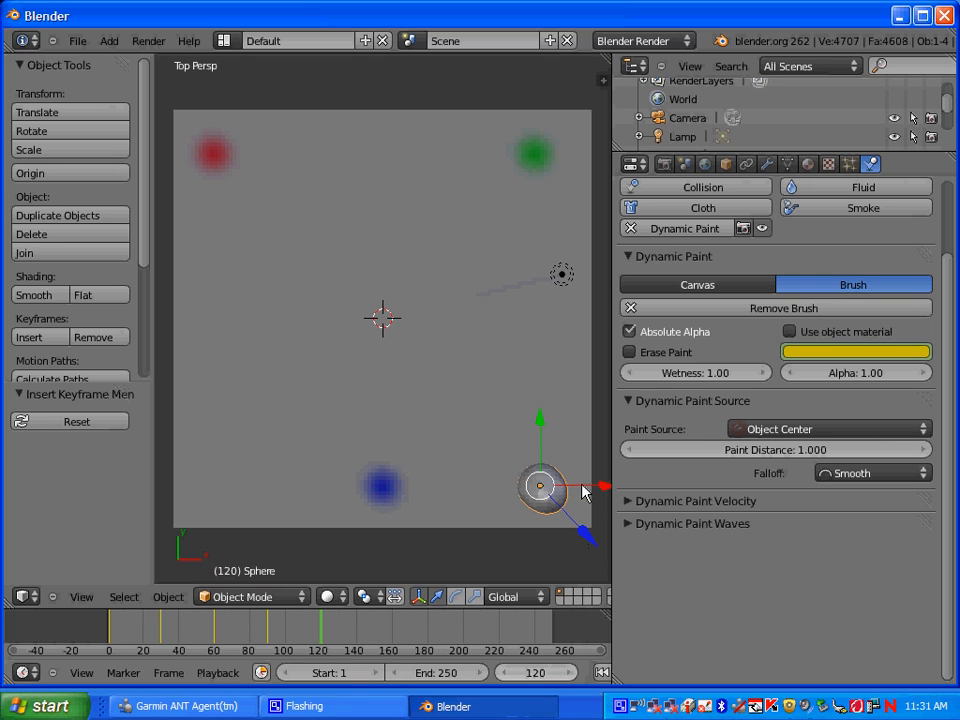
pyautogui.press('g')
pyautogui.press('x')
pyautogui.click(439, 510)
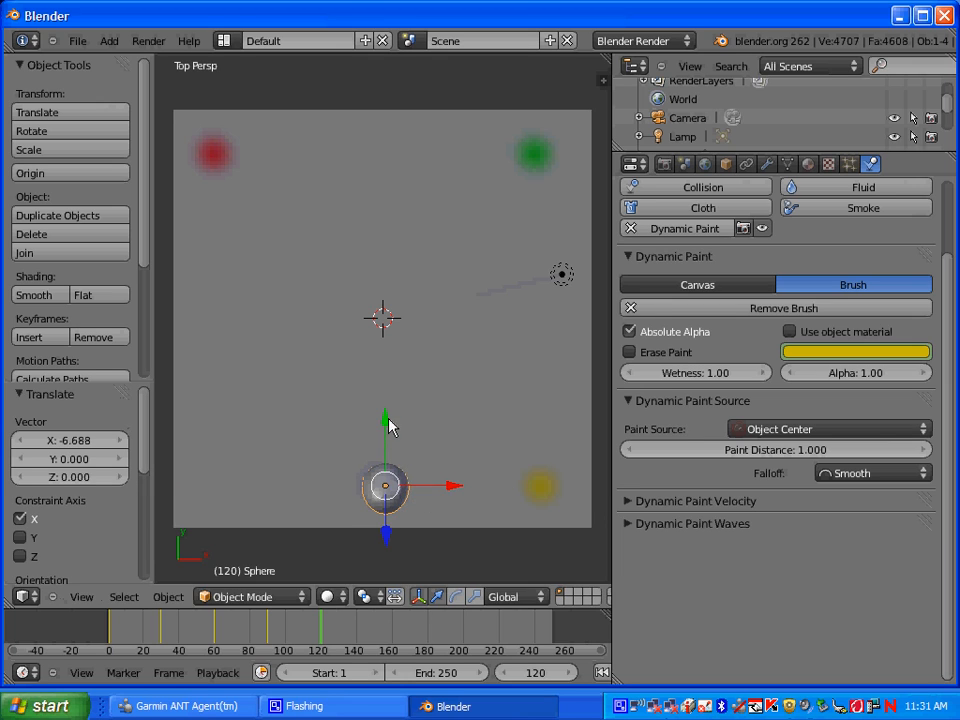
pyautogui.press('g')
pyautogui.press('y')
pyautogui.click(347, 97)
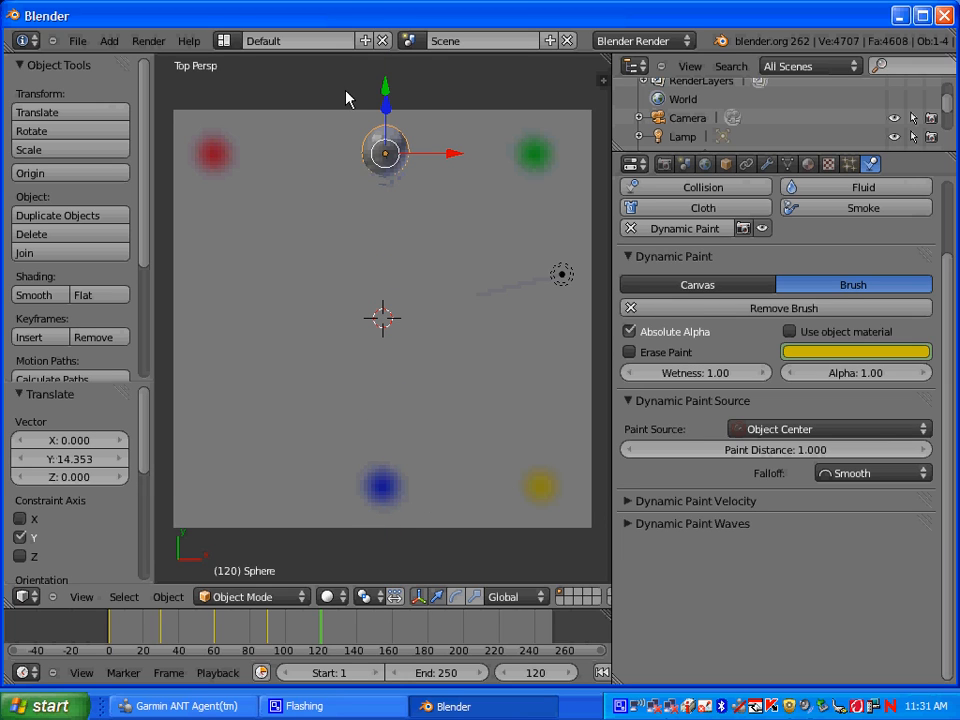
# Keyframe the sphere's location and a magenta brush color at frame 120
pyautogui.press('i')
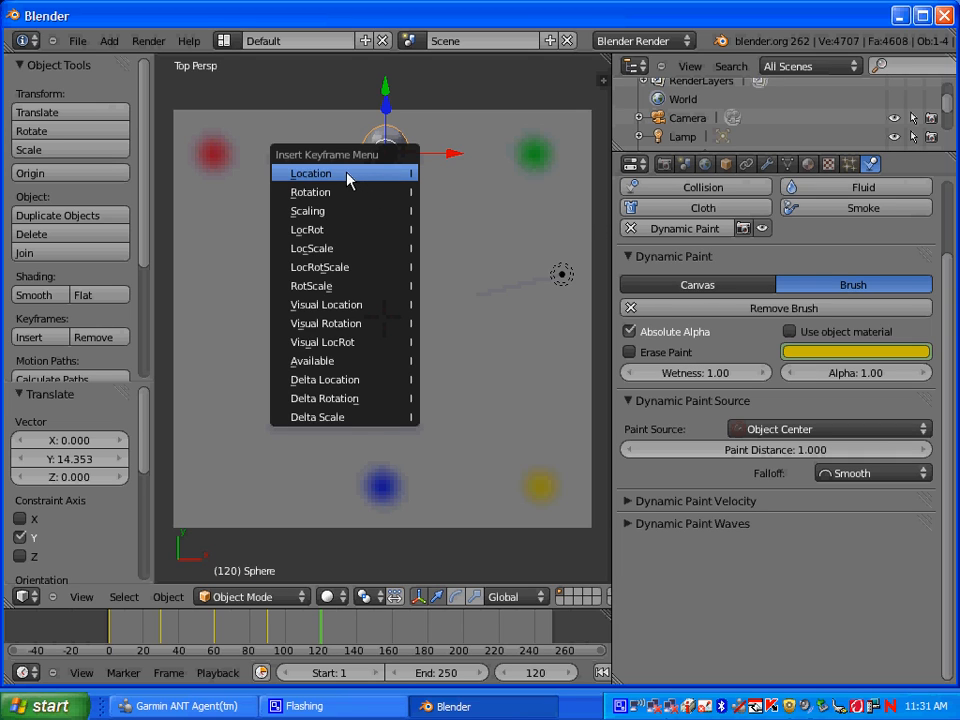
pyautogui.click(347, 178)
pyautogui.click(850, 354)
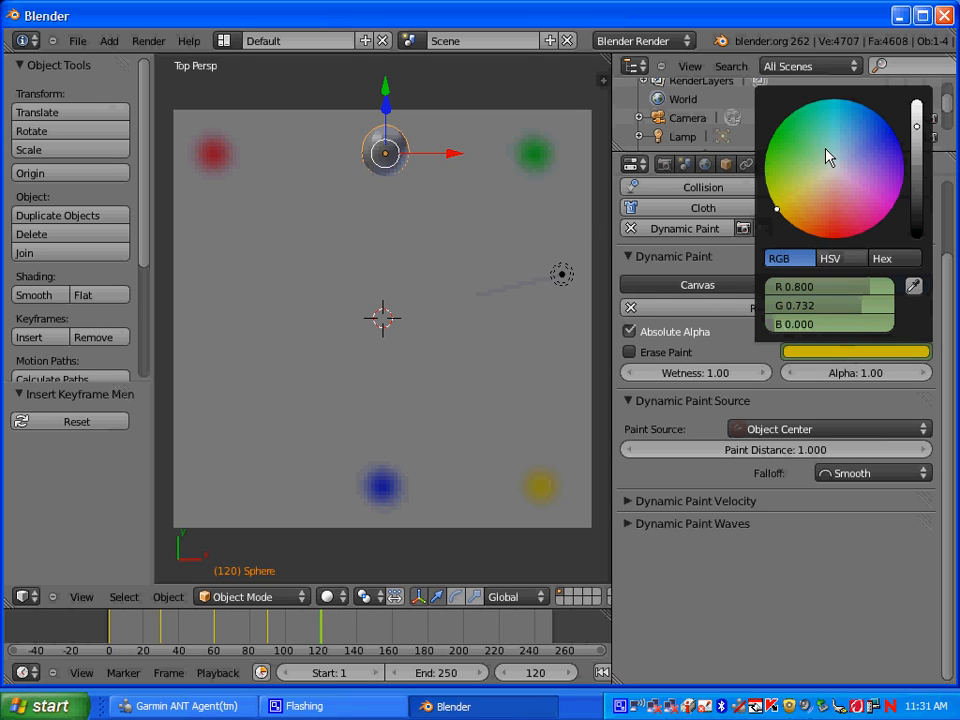
pyautogui.moveTo(827, 171); pyautogui.dragTo(900, 208)
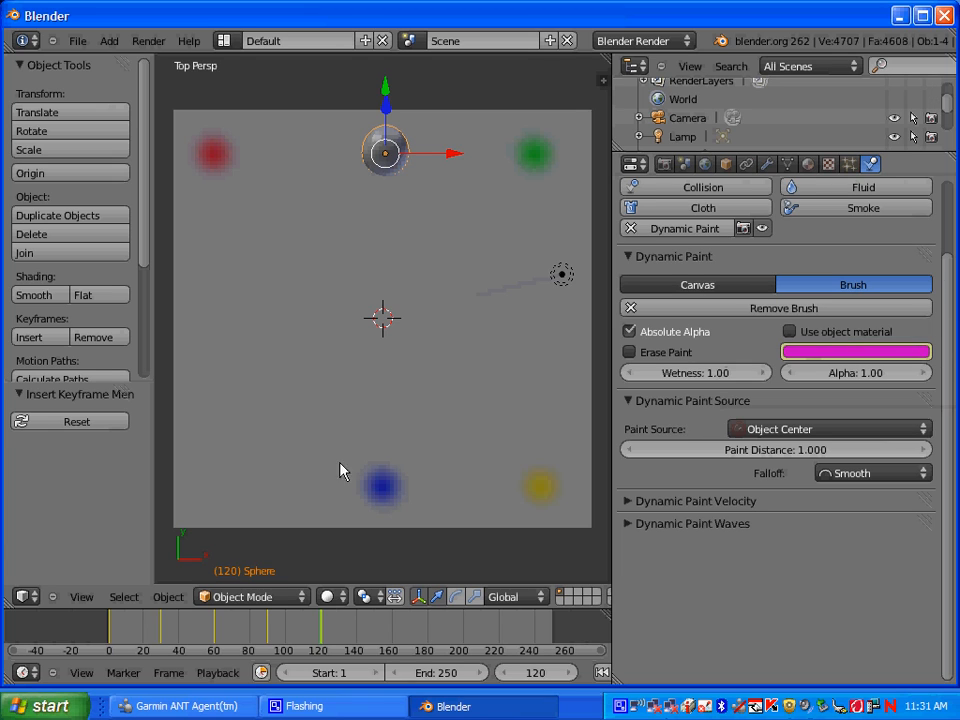
# Set the animation's end frame to 120
pyautogui.click(446, 672)
pyautogui.write('120')
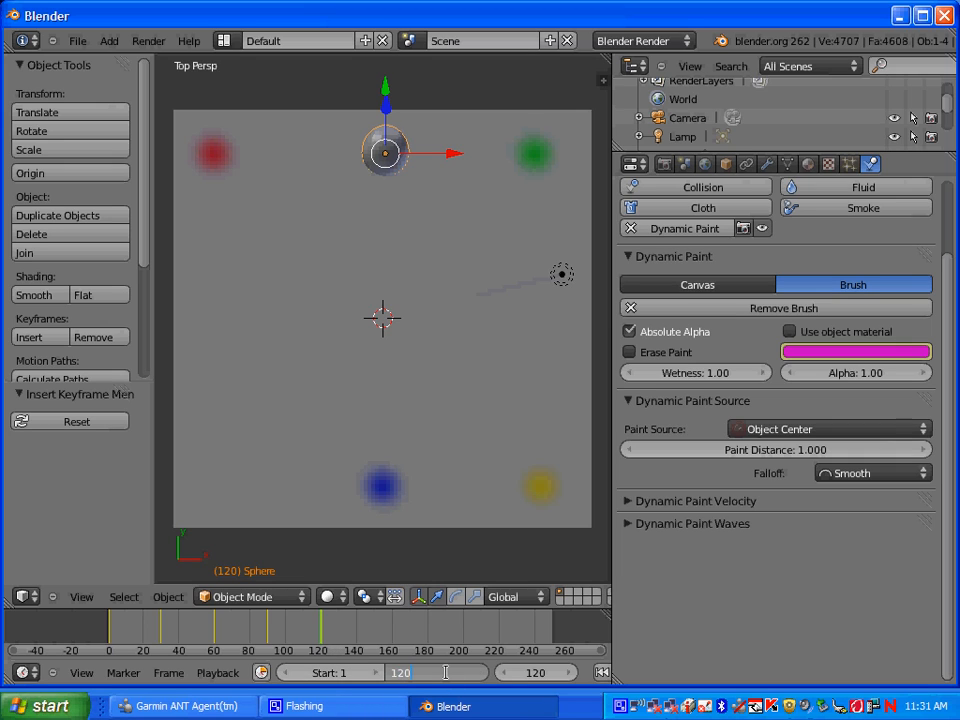
pyautogui.press('Return')
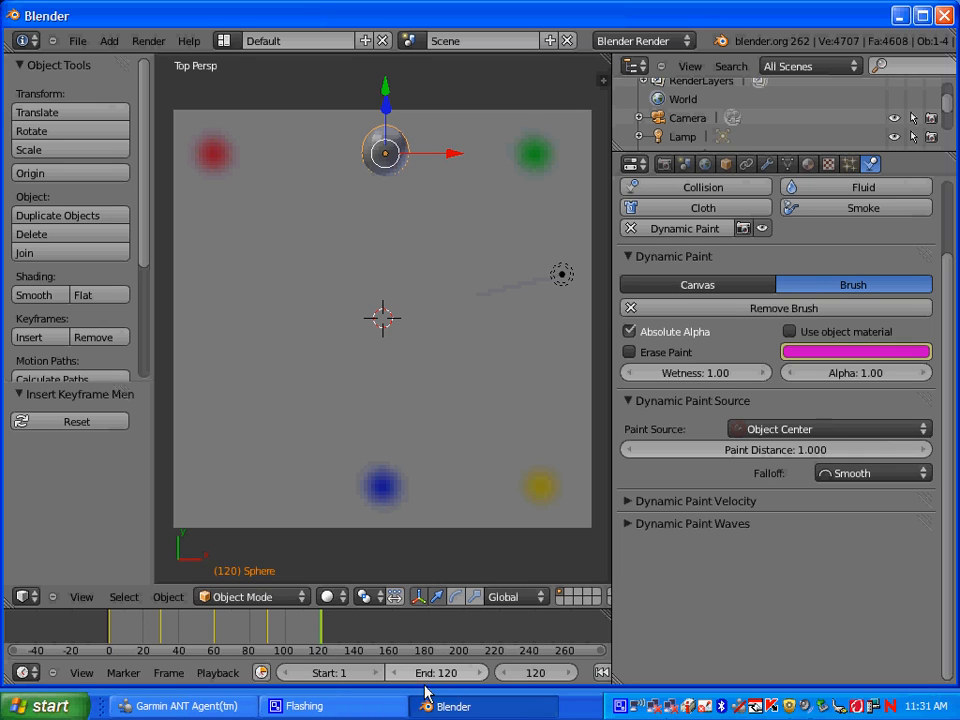
# Return to frame 1 and play the animation to preview the full multicolored paint trail
pyautogui.click(540, 672)
pyautogui.write('1')
pyautogui.press('Return')
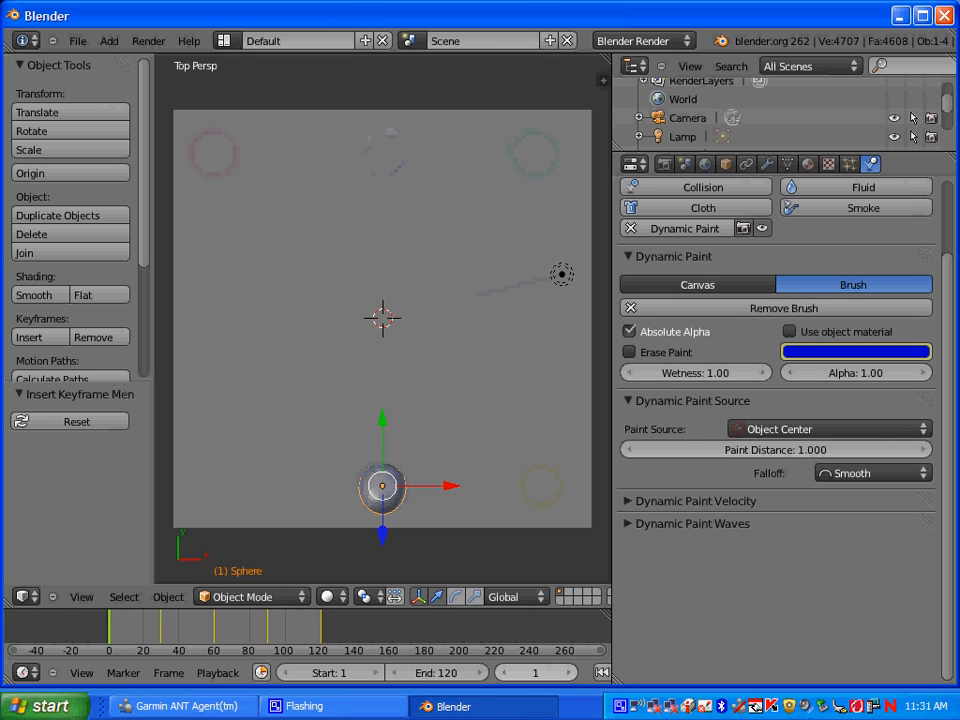
pyautogui.hotkey('alt', 'a')
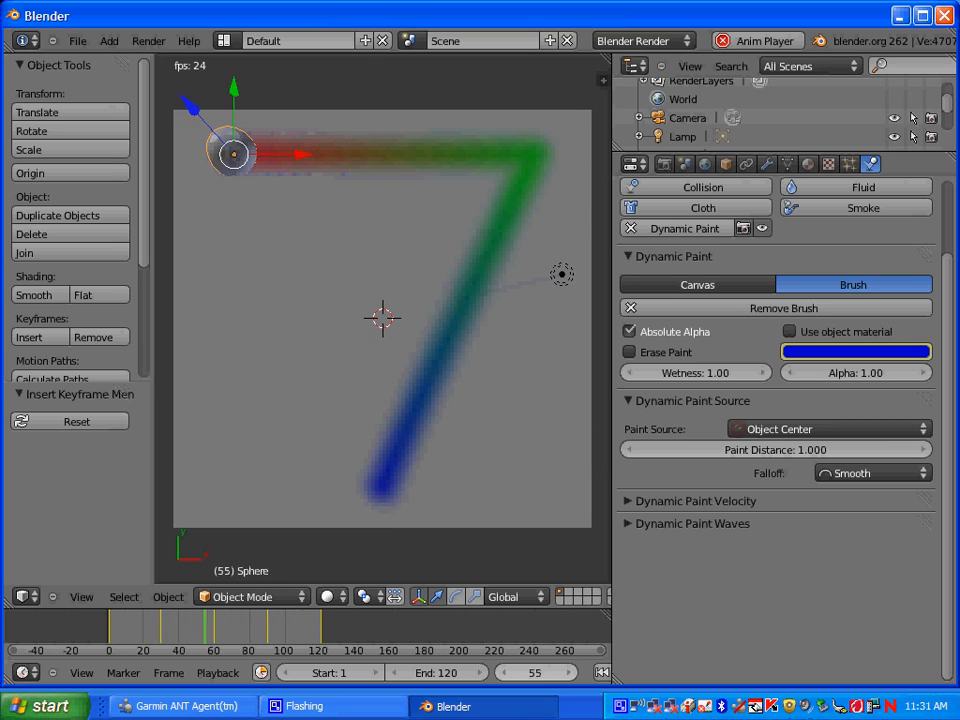
pyautogui.press('Escape')
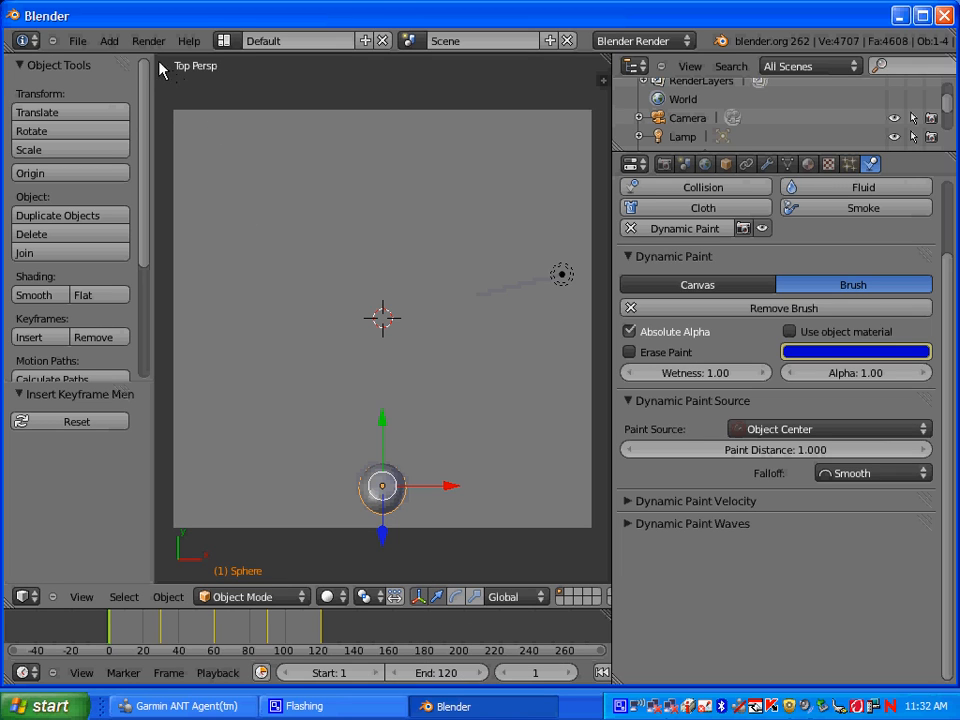
# Start saving the scene as a new file and browse to the teacher's Blender folder under F:\506 Backup\_Period 2
pyautogui.click(84, 46)
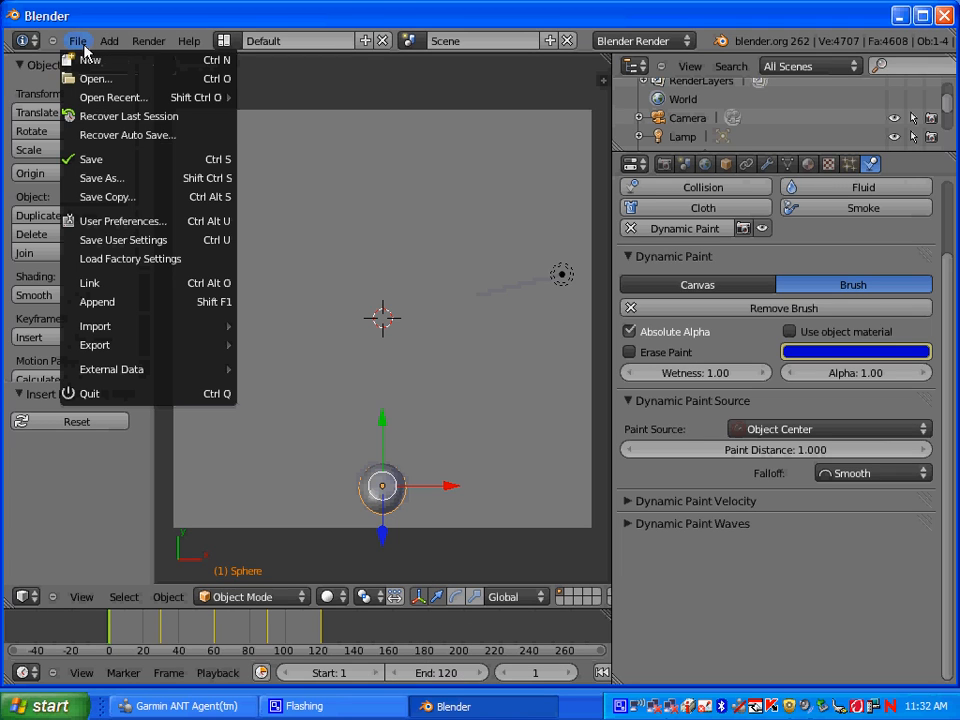
pyautogui.click(90, 178)
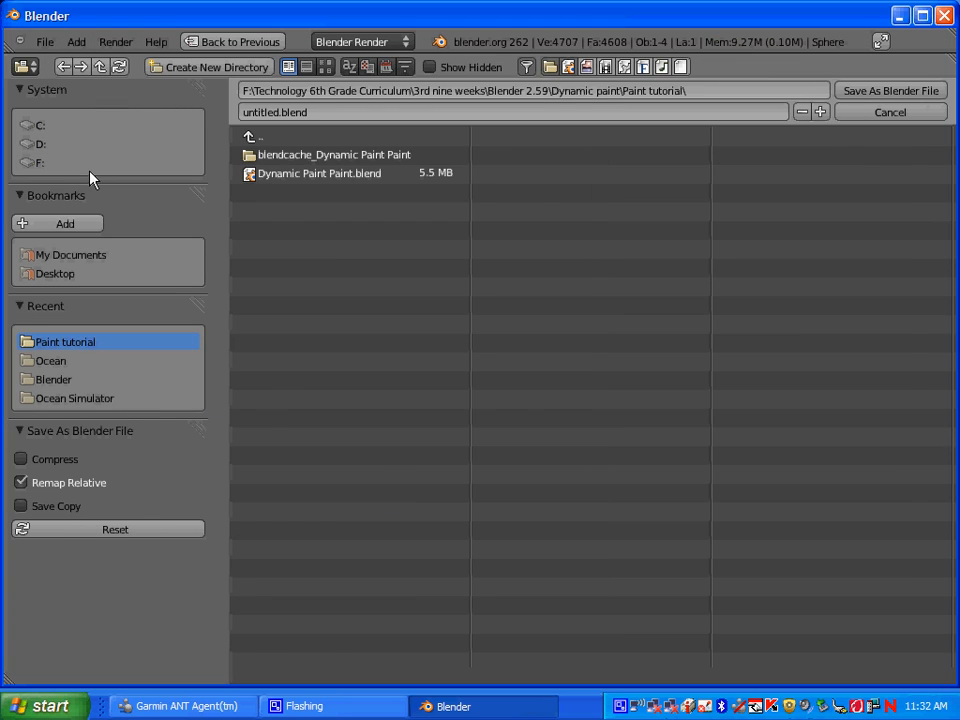
pyautogui.click(36, 164)
pyautogui.click(250, 170)
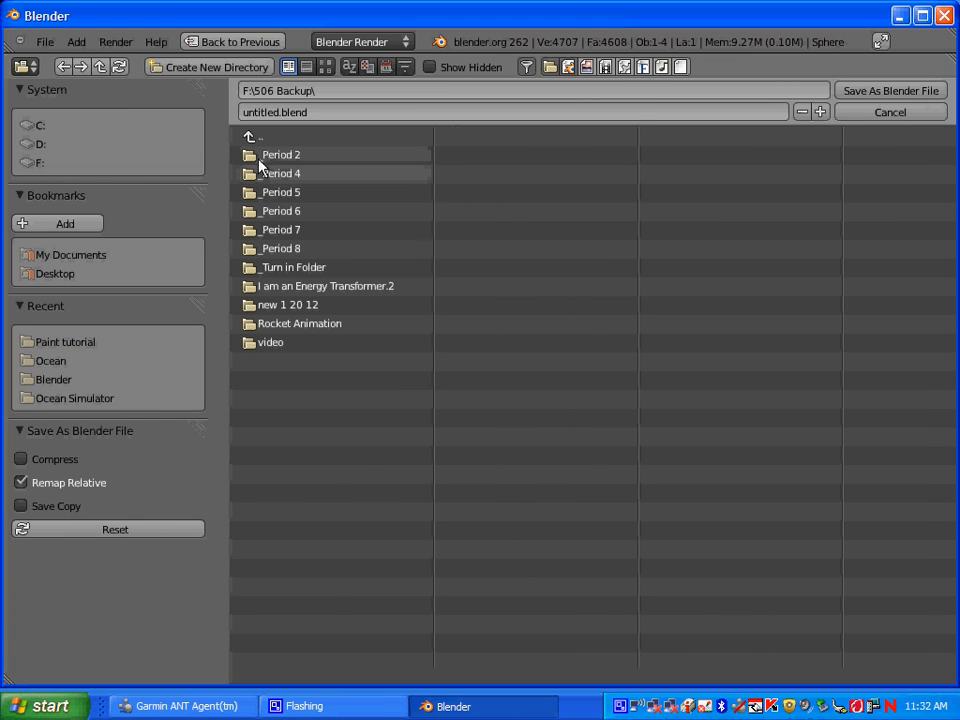
pyautogui.click(268, 158)
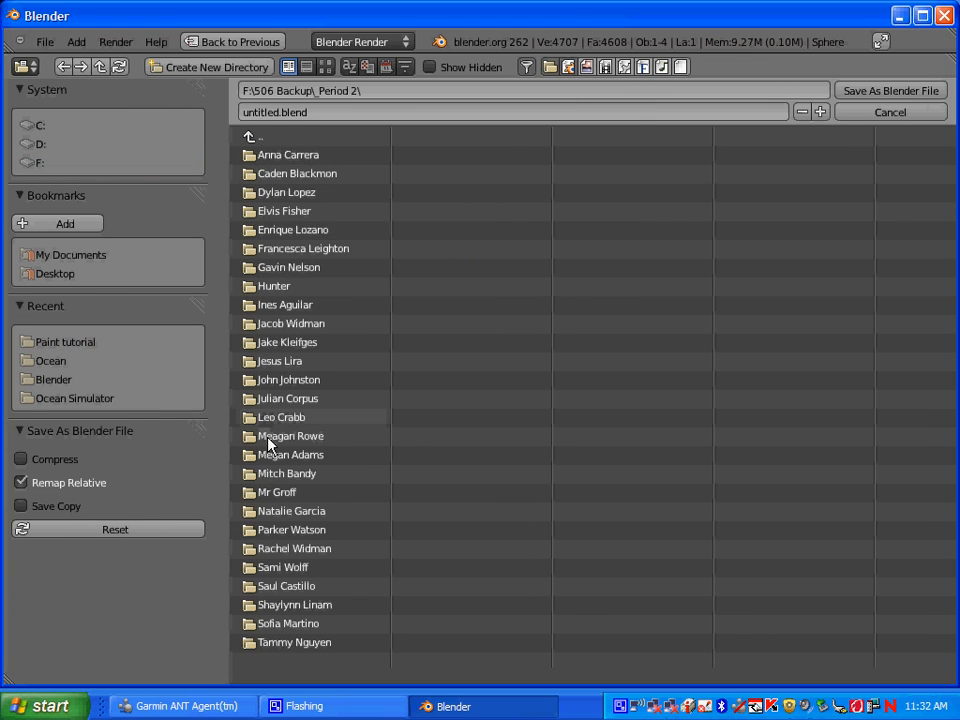
pyautogui.click(278, 494)
pyautogui.click(272, 172)
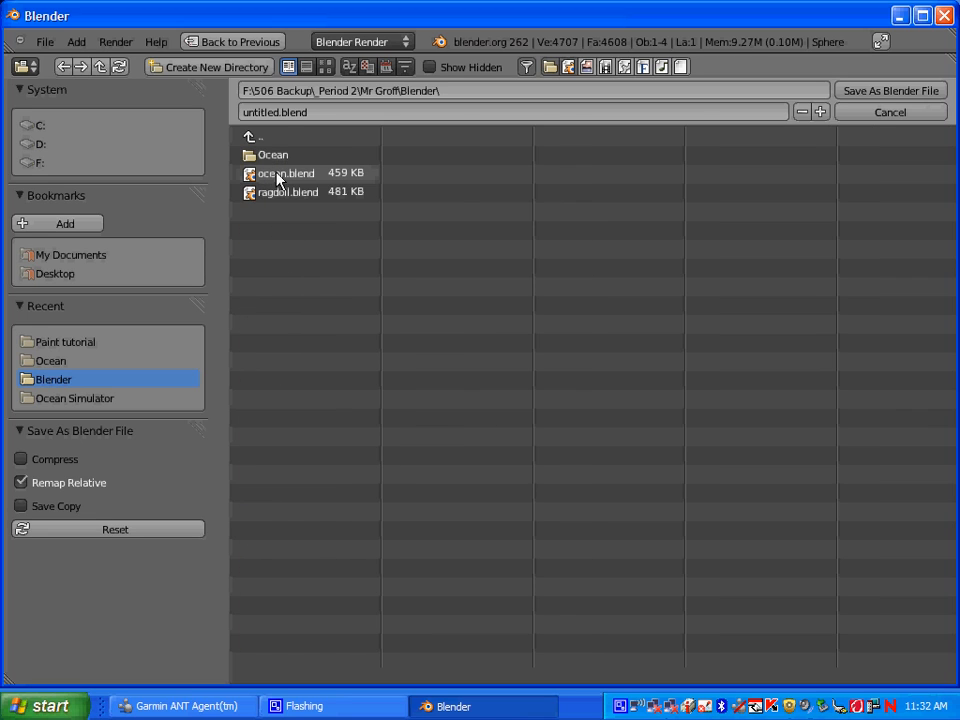
# Name the file paint.blend and save it in the Blender folder
pyautogui.click(278, 112)
pyautogui.click(278, 112)
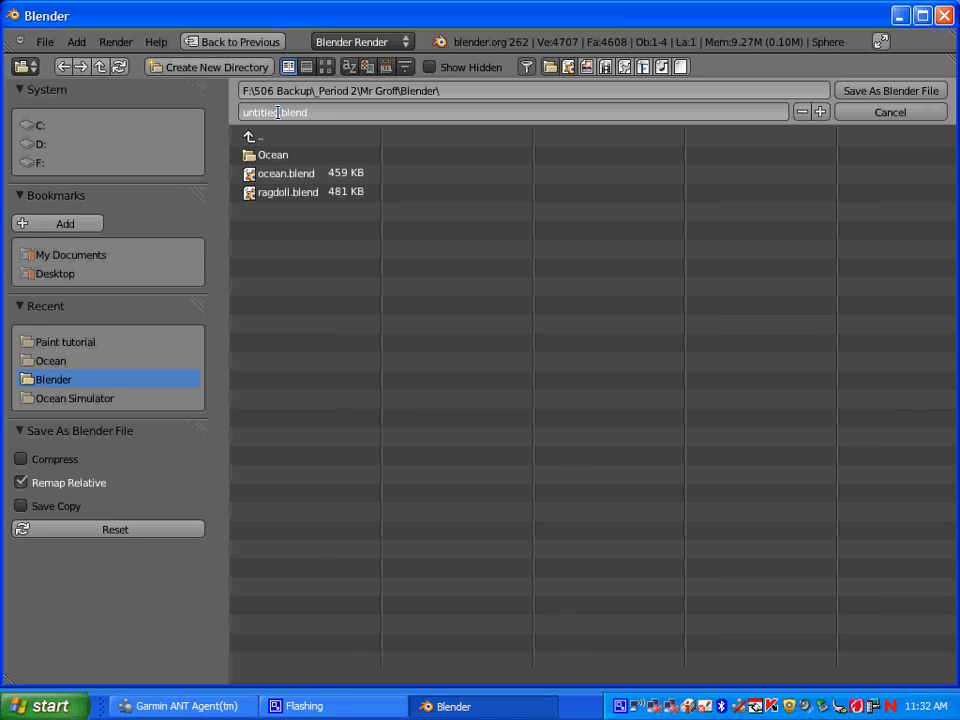
pyautogui.press('BackSpace')
pyautogui.press('BackSpace')
pyautogui.press('BackSpace')
pyautogui.press('BackSpace')
pyautogui.press('BackSpace')
pyautogui.write('paint')
pyautogui.click(887, 91)
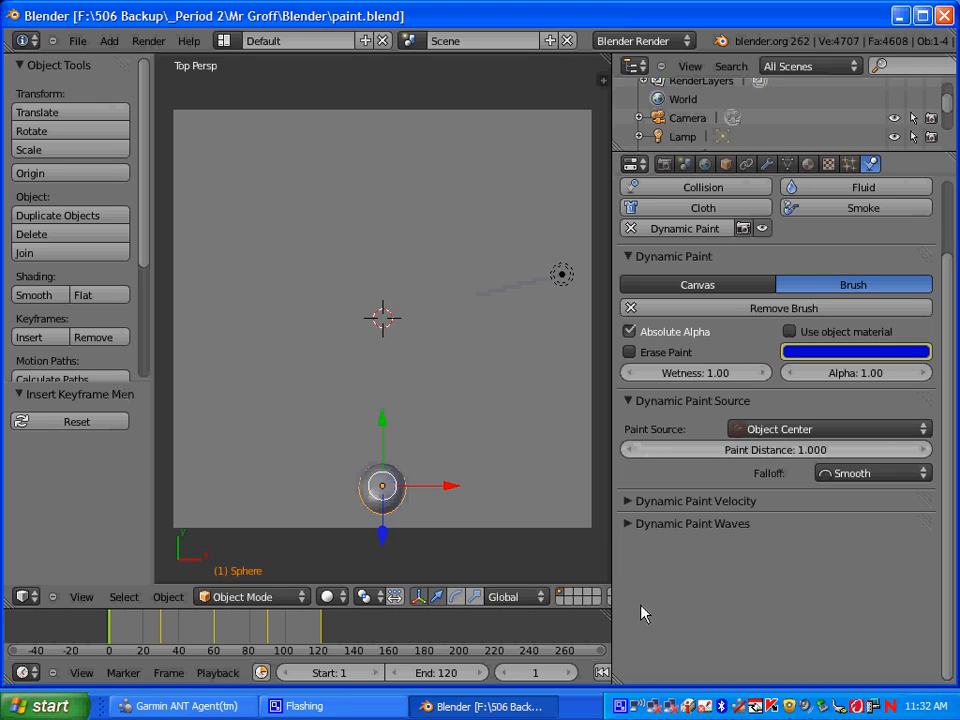
pyautogui.click(620, 710)
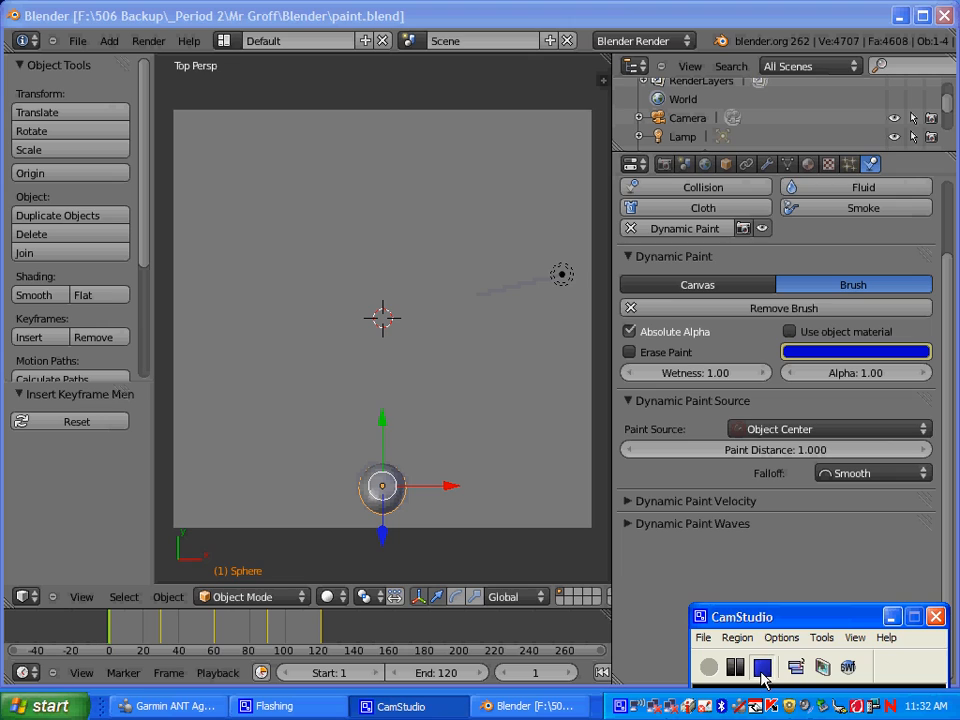